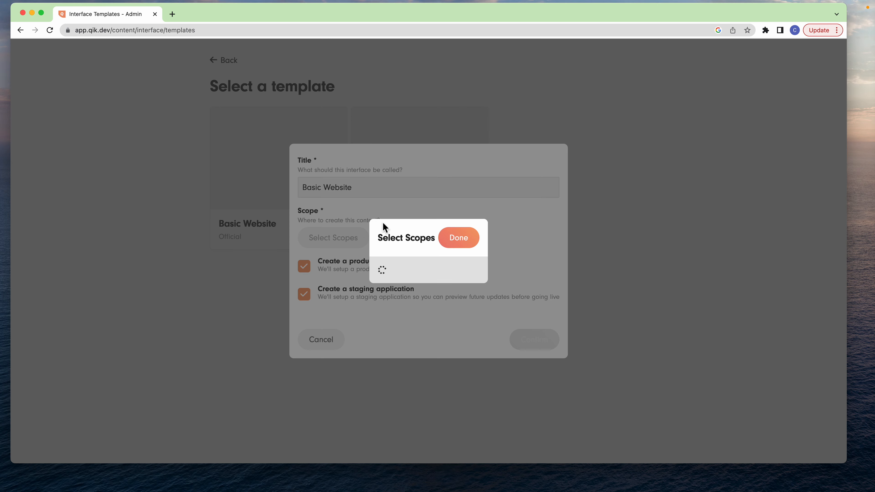
- Create the Basic Website interface in the Example School scope with both production and staging applications
click(436, 118)
click(482, 82)
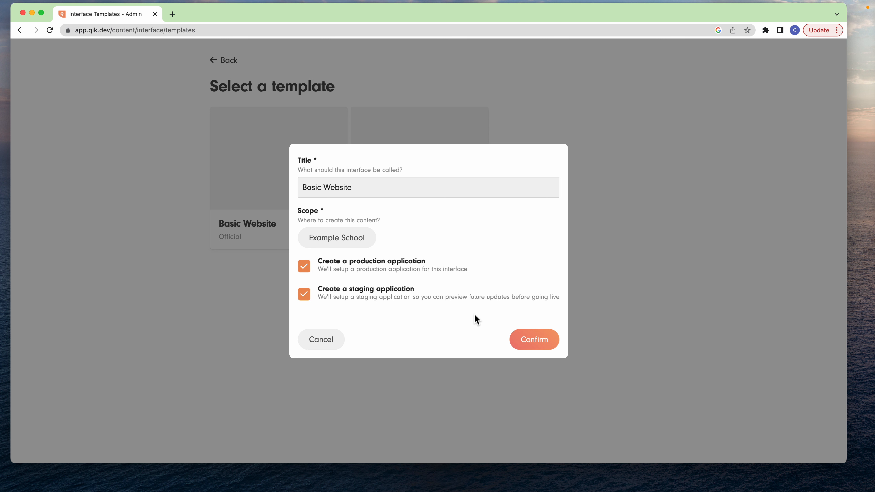
click(550, 340)
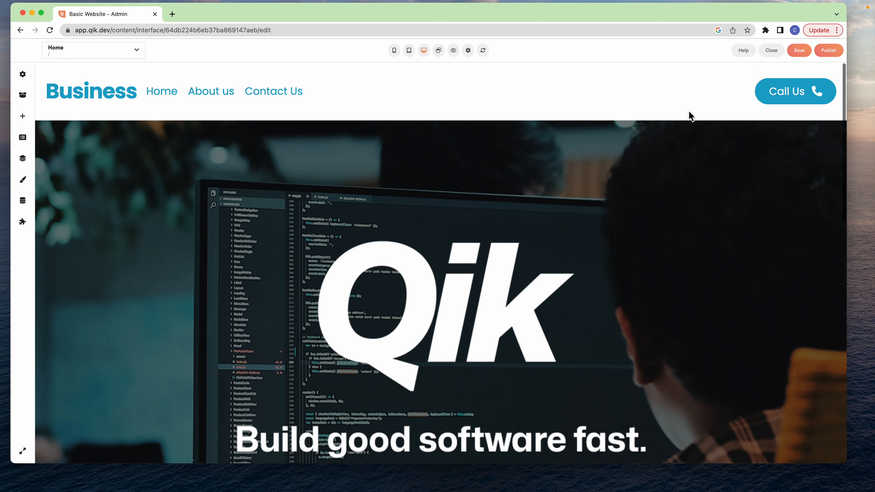
- Close the interface editor and open the list of Applications
click(772, 51)
click(494, 90)
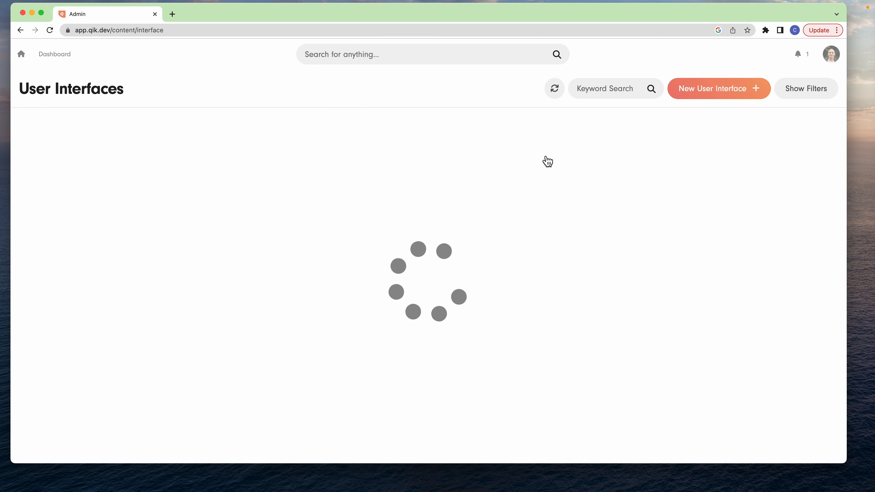
click(67, 56)
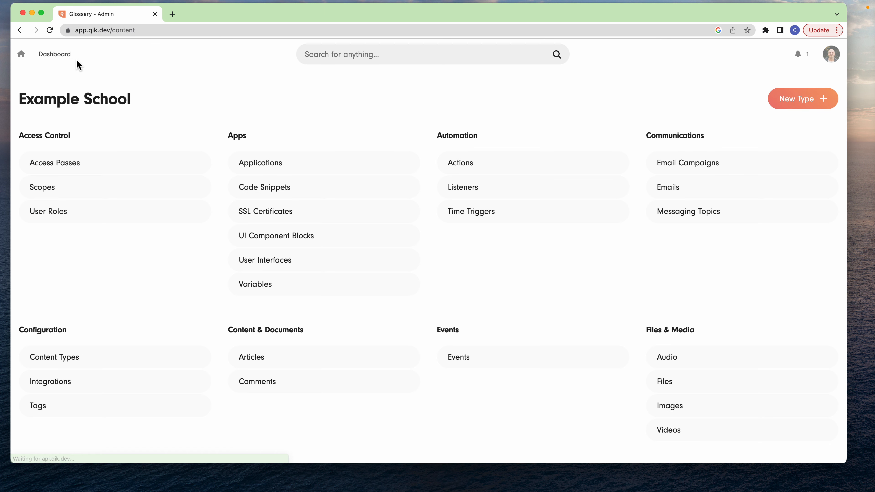
click(282, 166)
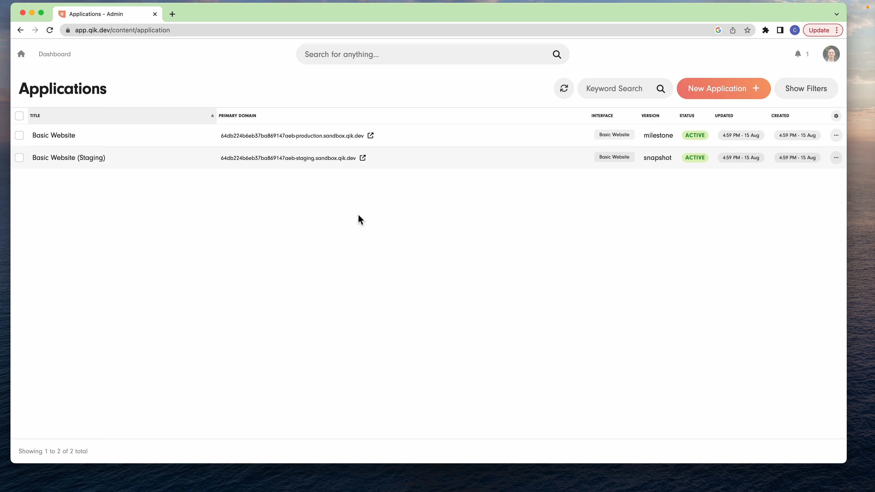
- Open the Basic Website production domain and look through its home page
click(346, 137)
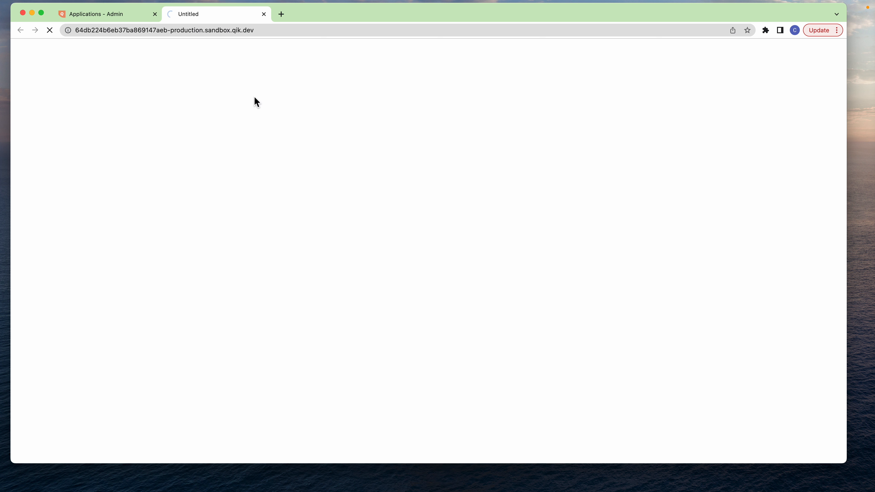
scroll(262, 107, down, 10)
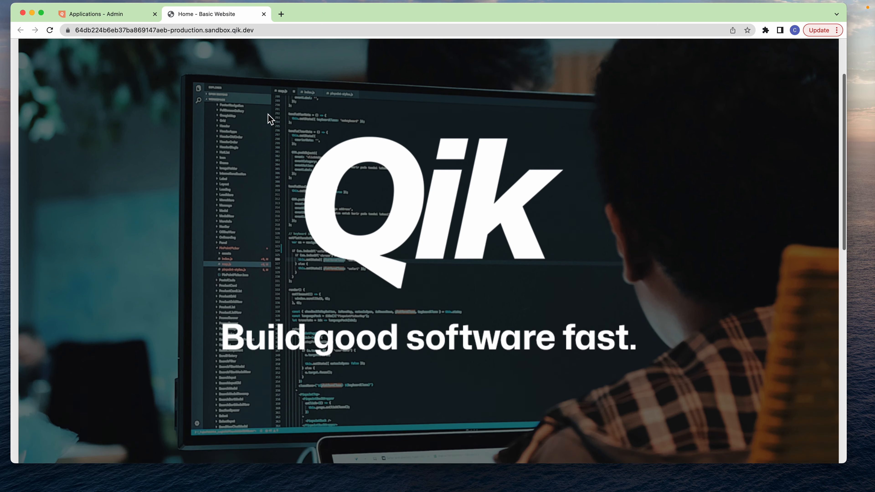
scroll(267, 114, down, 4)
scroll(267, 114, up, 12)
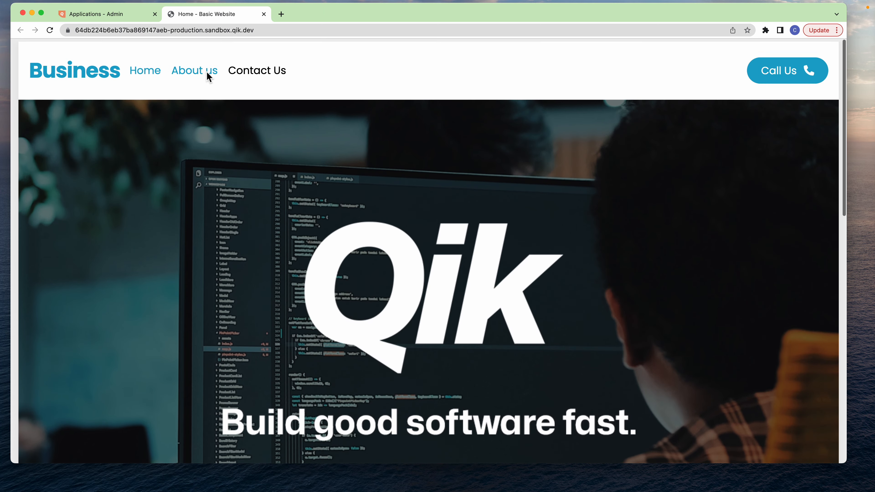
- Open the Basic Website (Staging) domain from the applications list and compare its home page with the production site
click(105, 13)
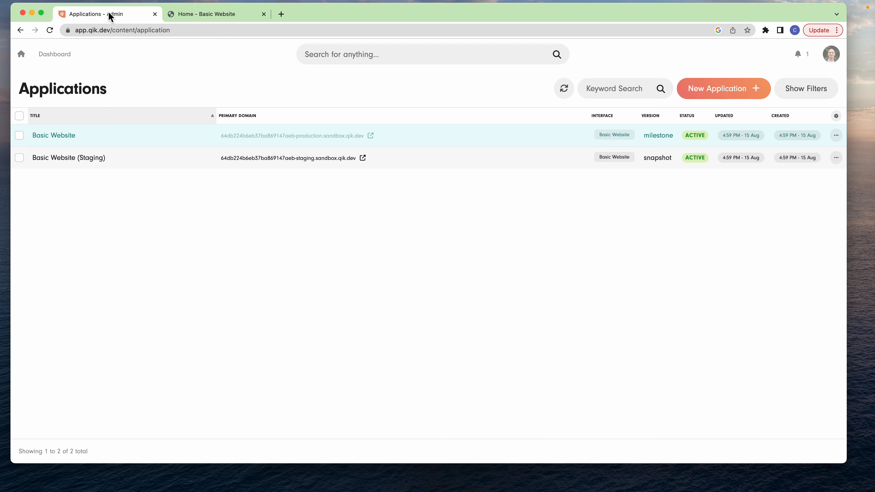
click(315, 159)
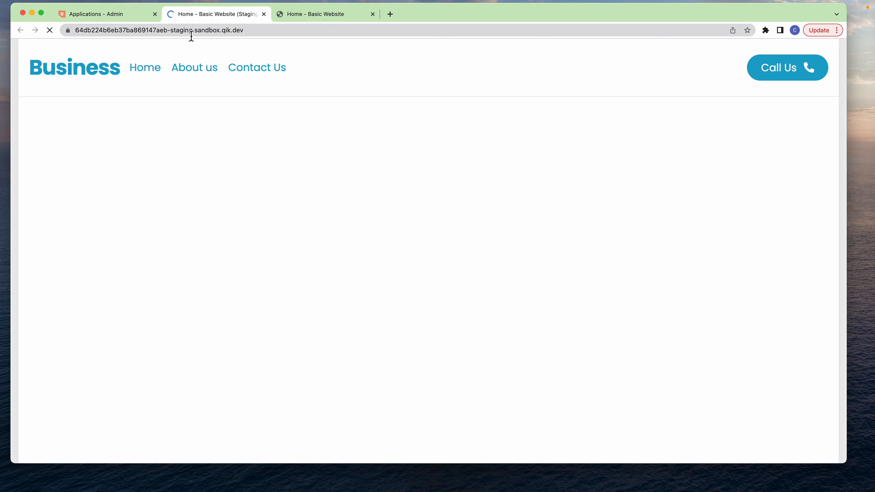
scroll(412, 146, down, 10)
scroll(412, 147, down, 5)
scroll(410, 147, up, 10)
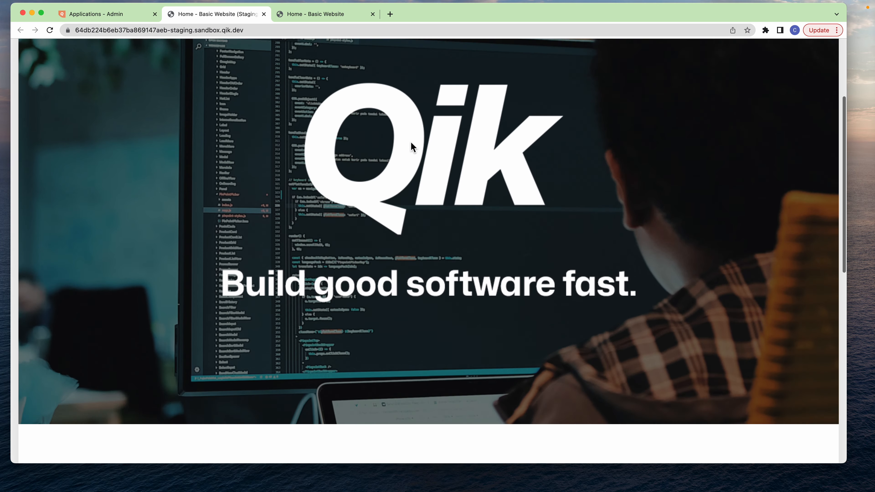
click(336, 20)
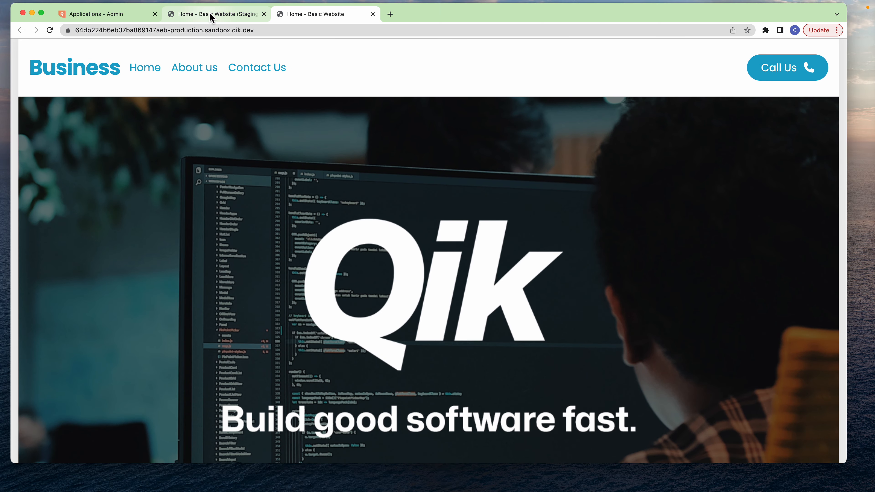
click(187, 16)
- Return to the admin dashboard and open the Basic Website user interface for editing
click(107, 16)
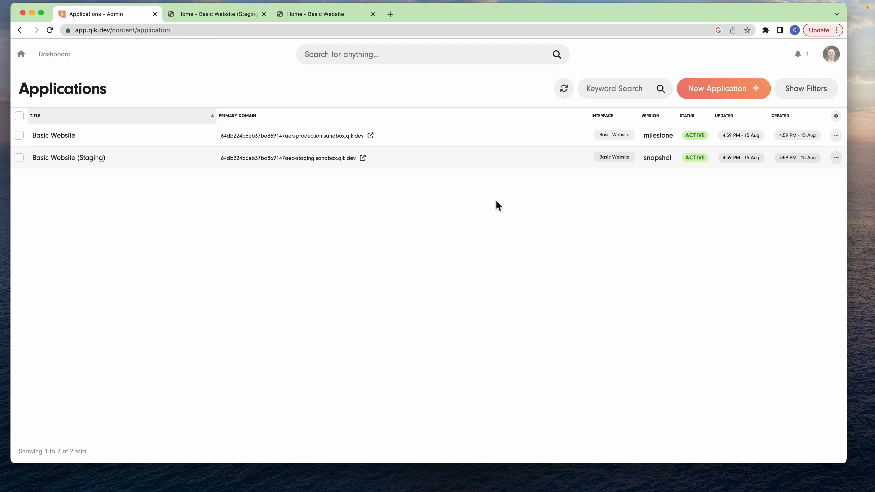
click(55, 56)
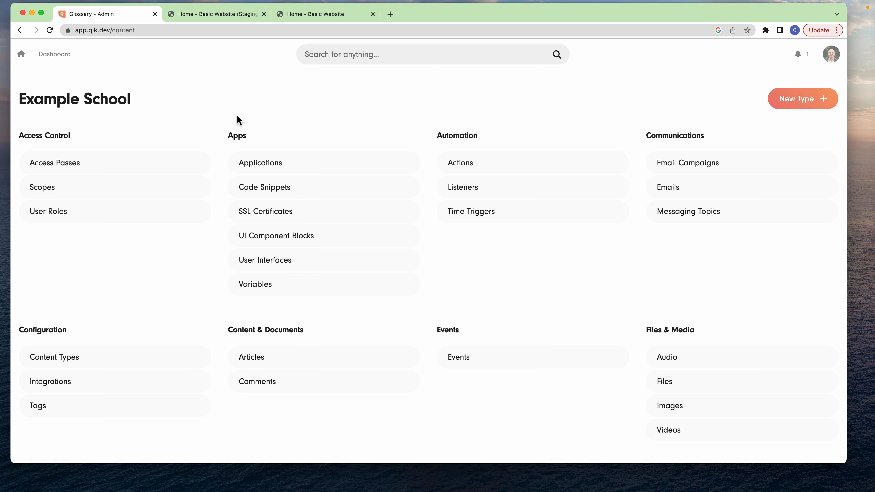
click(303, 261)
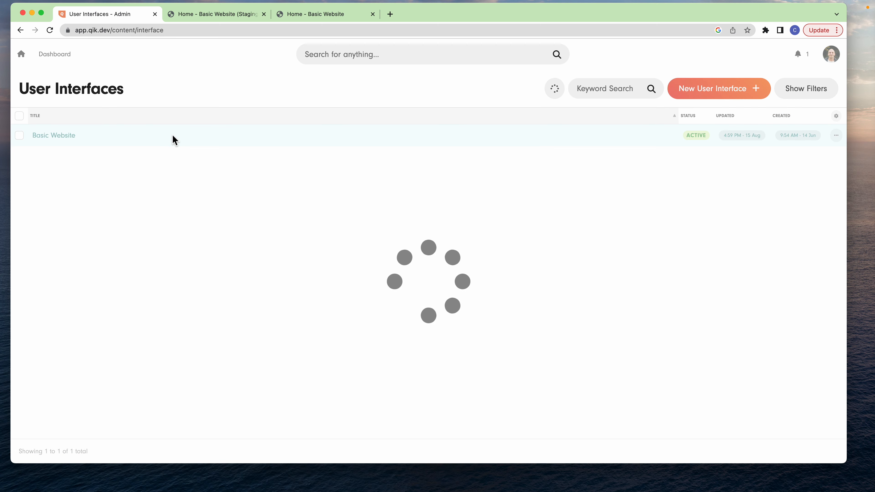
click(172, 134)
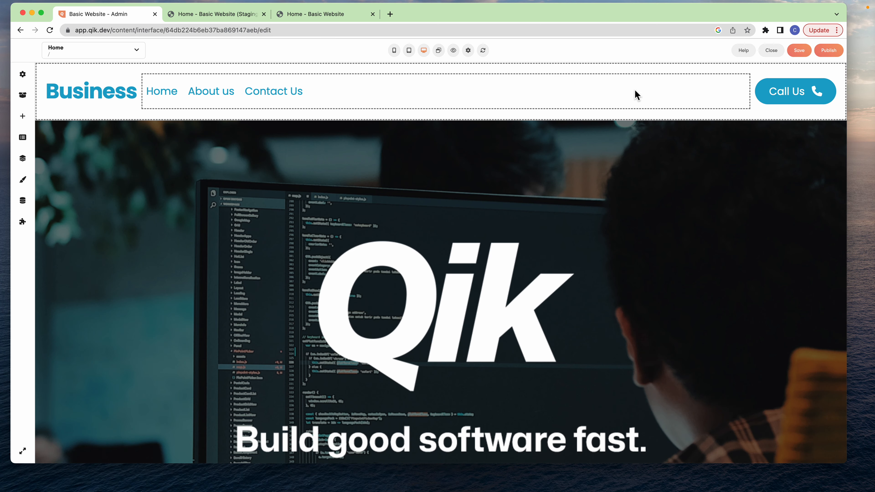
- Add a background of #222 to the CSS of the Basic Header block
click(106, 73)
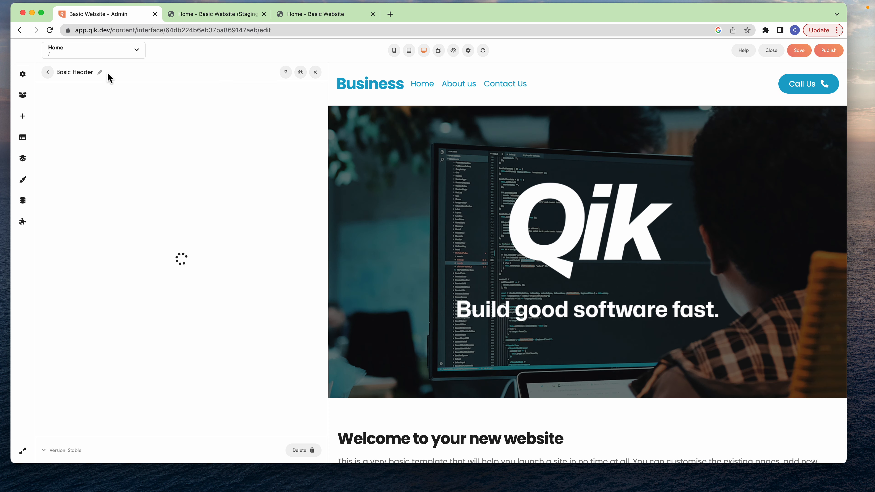
click(23, 180)
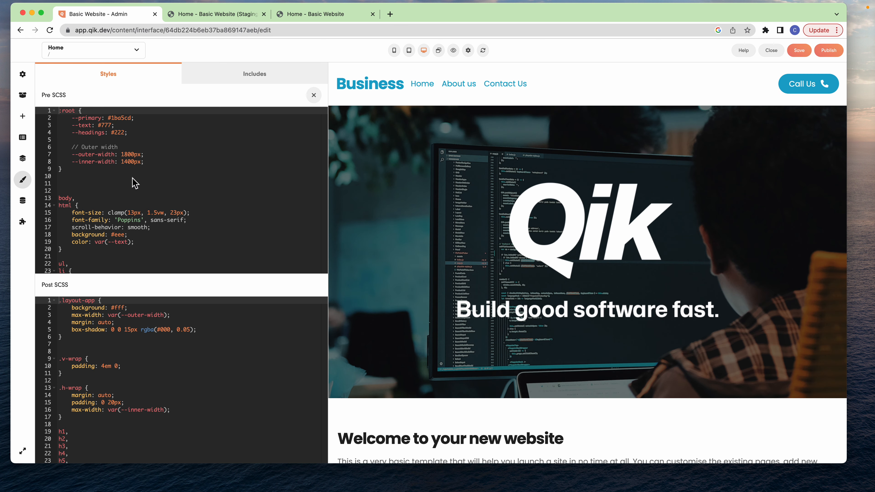
click(383, 67)
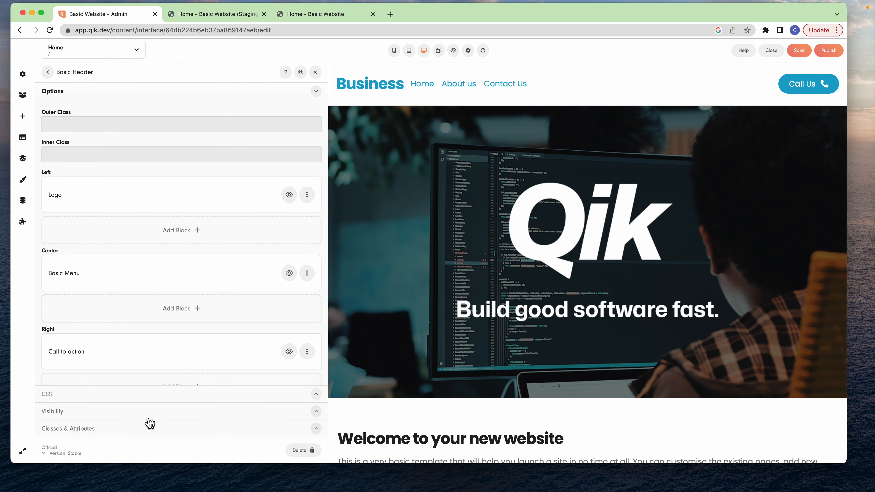
click(144, 394)
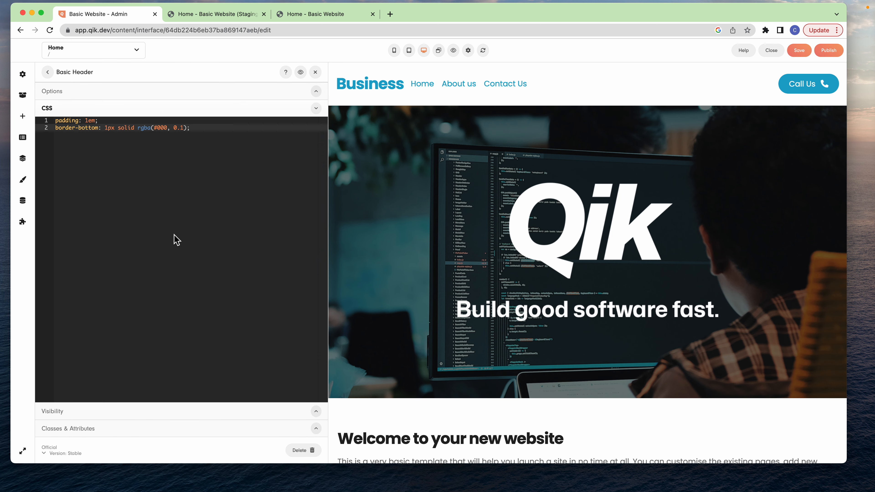
click(176, 239)
key(Return)
key(Return)
text(background: #222;)
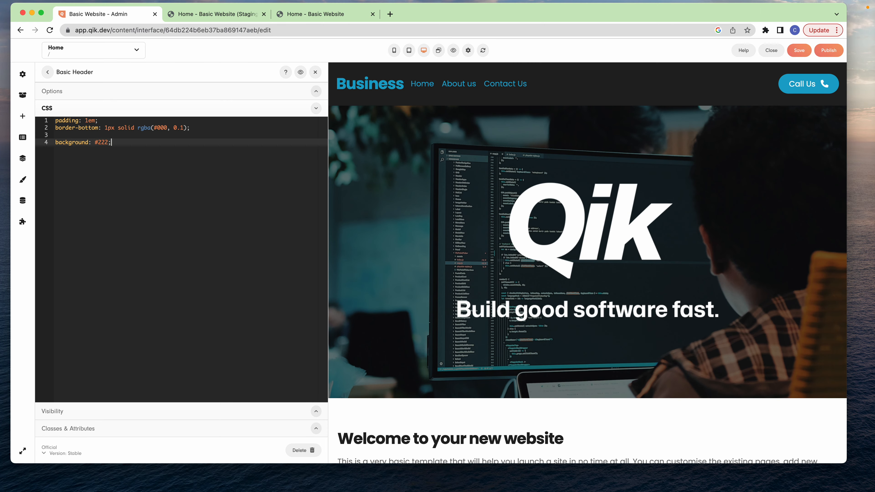
- Add an "a" rule with color #fff to the Basic Header CSS and save the interface
key(Return)
text(color:)
key(BackSpace)
key(BackSpace)
key(BackSpace)
key(BackSpace)
key(BackSpace)
key(BackSpace)
key(Delete)
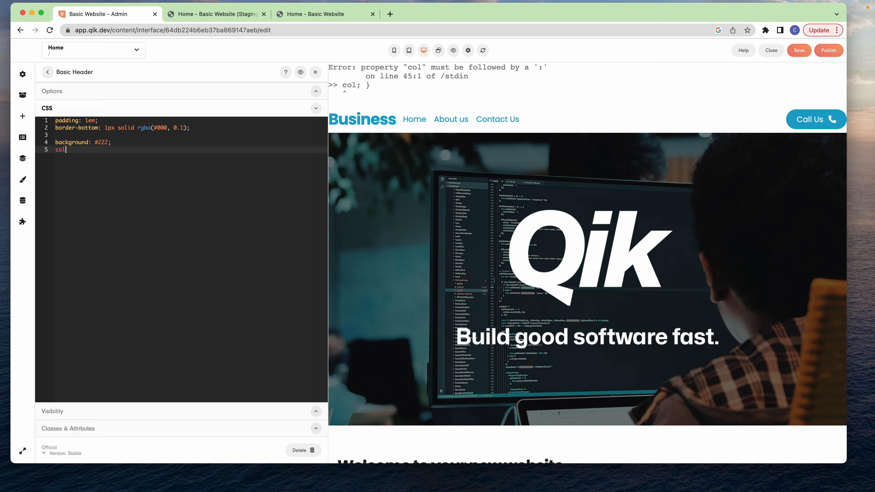
text(a {)
key(Return)
text(ac)
key(BackSpace)
key(BackSpace)
text(col)
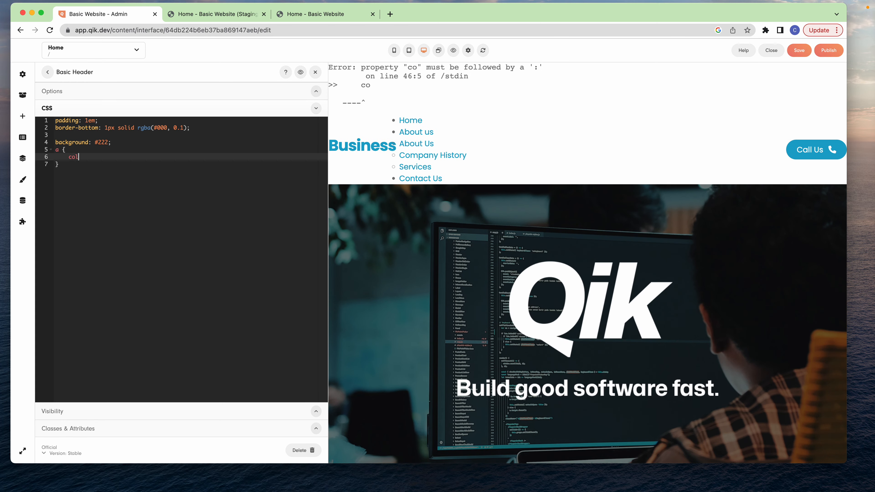
text(or: #fff;)
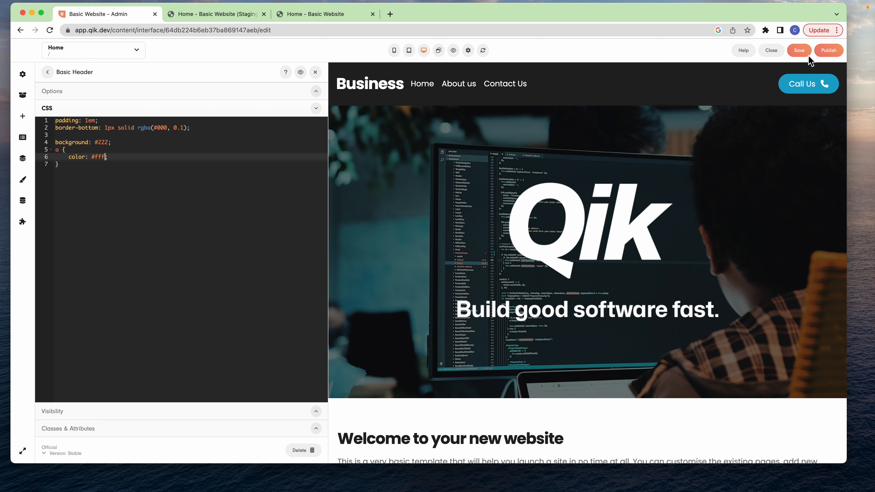
click(801, 52)
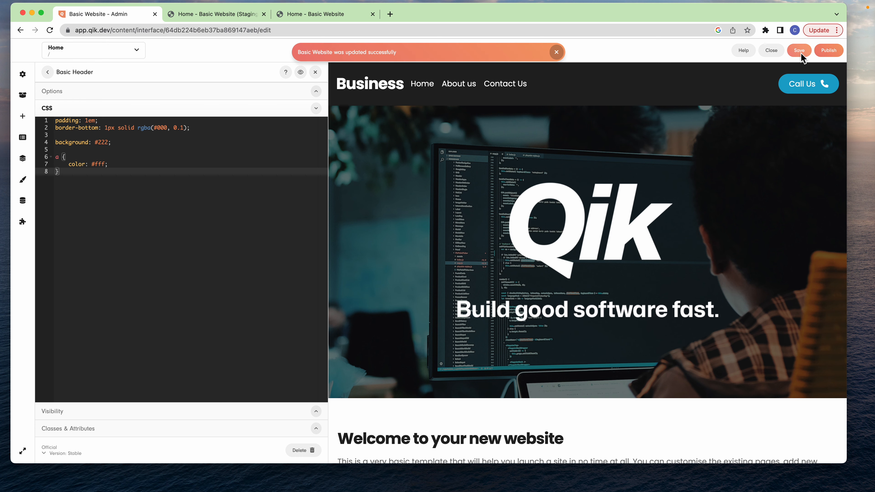
- Publish the interface as a Production Ready snapshot with the commit message "Ready to go live" and close Release Management
click(829, 51)
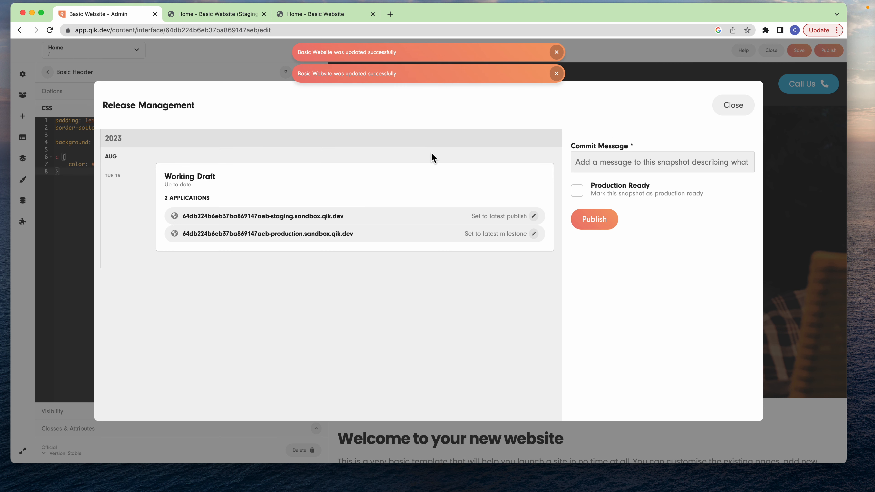
click(577, 190)
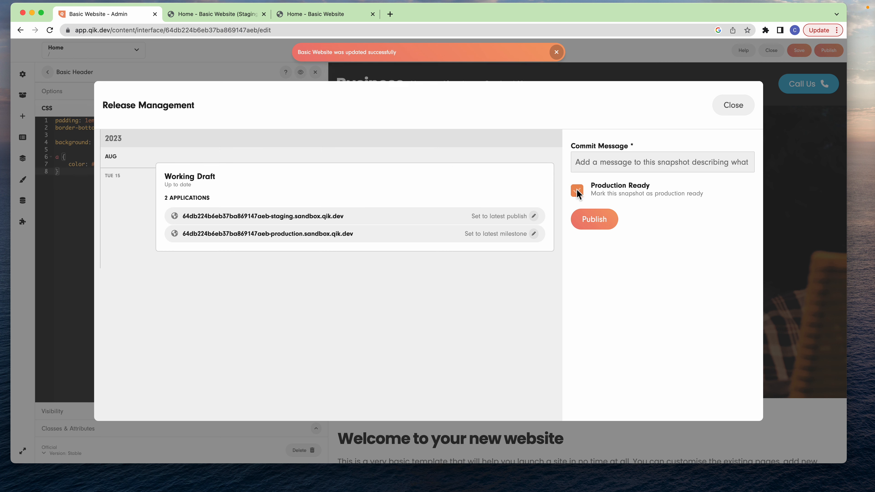
click(600, 163)
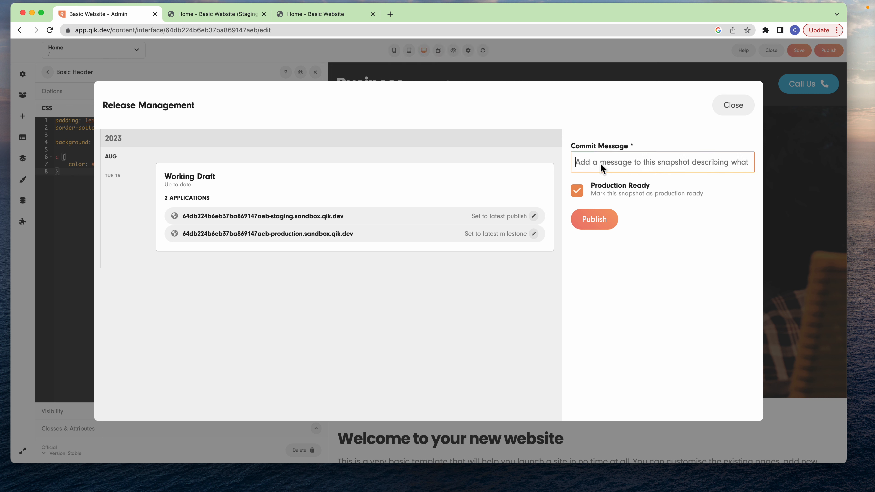
text(Ready to go live)
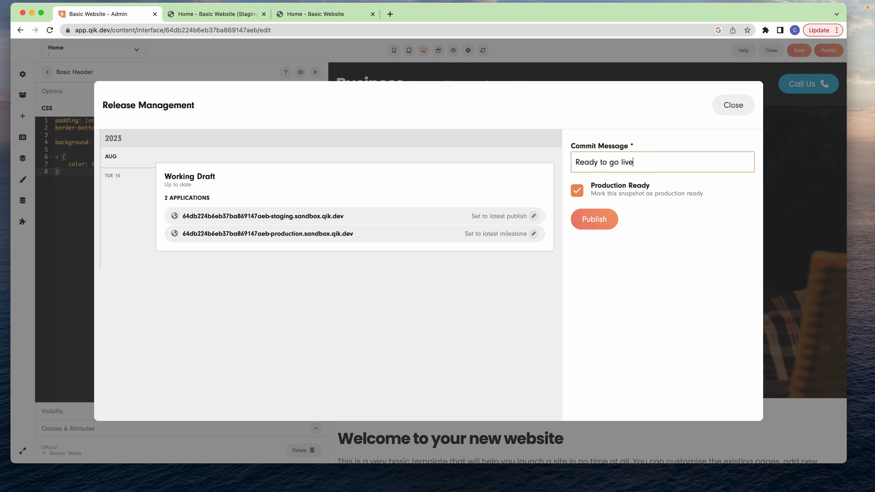
click(602, 217)
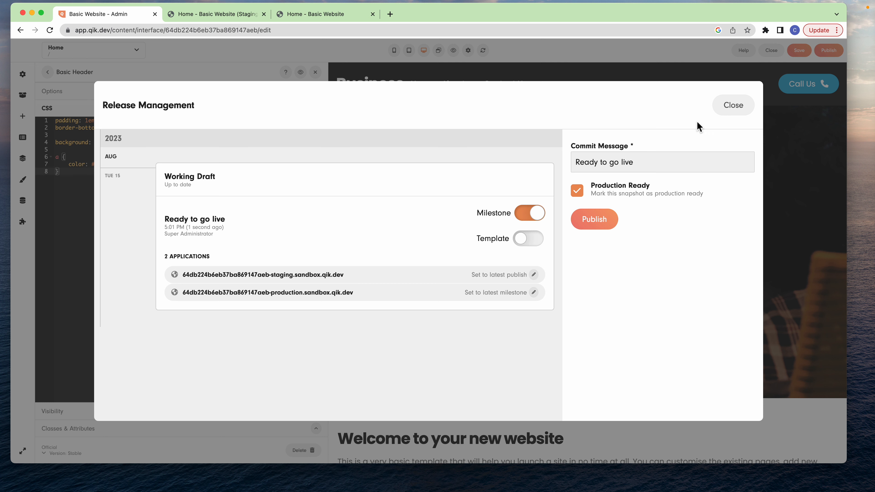
click(721, 111)
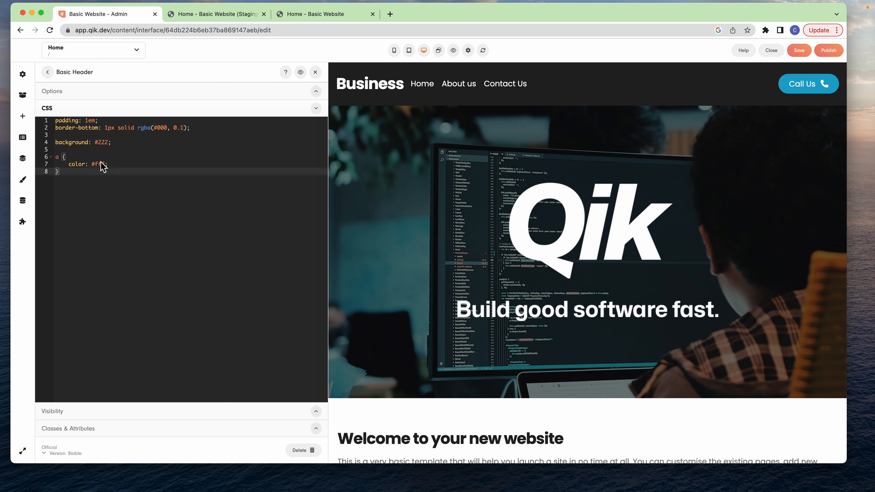
- Set the Basic Header CSS background to purple
click(101, 143)
key(Delete)
key(Delete)
key(Delete)
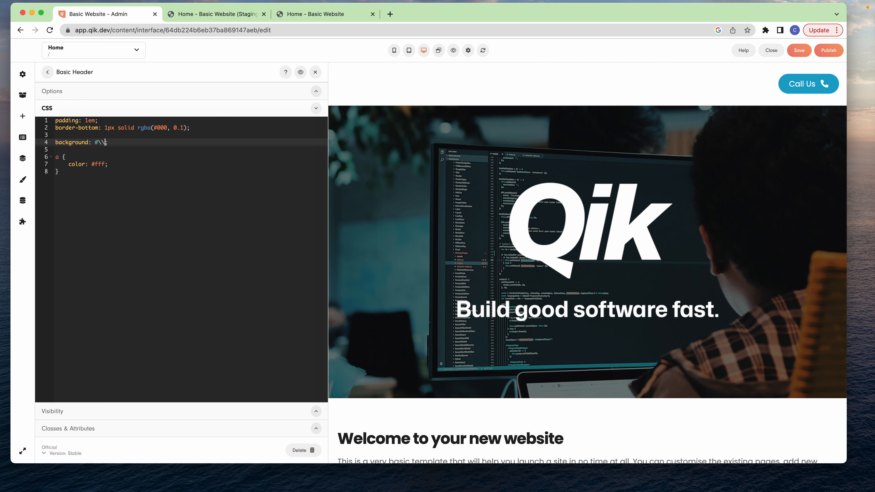
key(BackSpace)
key(BackSpace)
key(BackSpace)
text(purple)
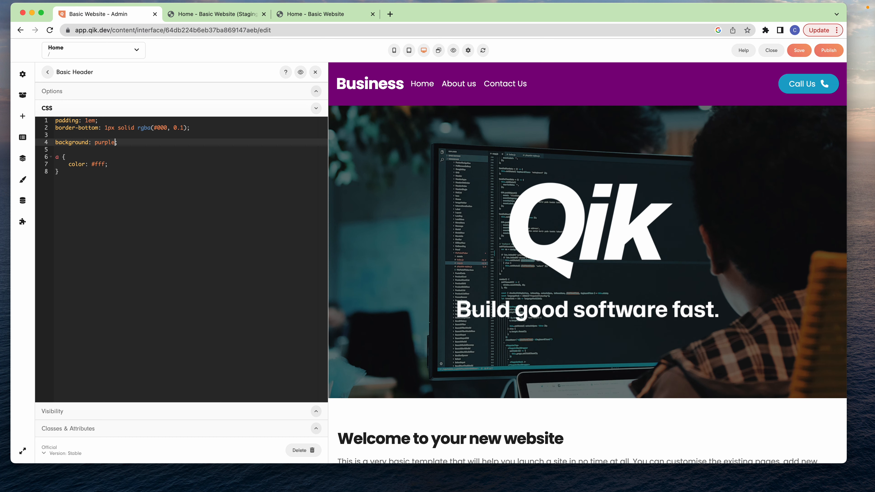
- Publish a snapshot of the interface with the commit message "Header with purple", leaving it not marked as production ready
click(829, 50)
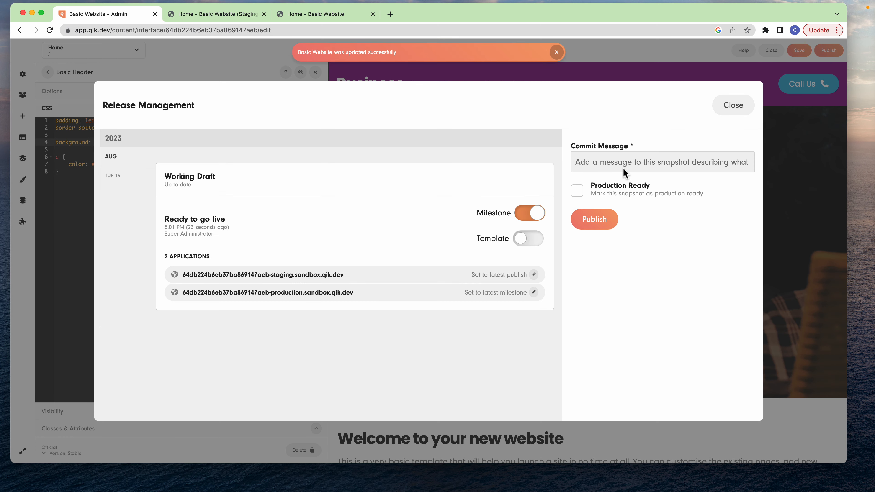
click(619, 162)
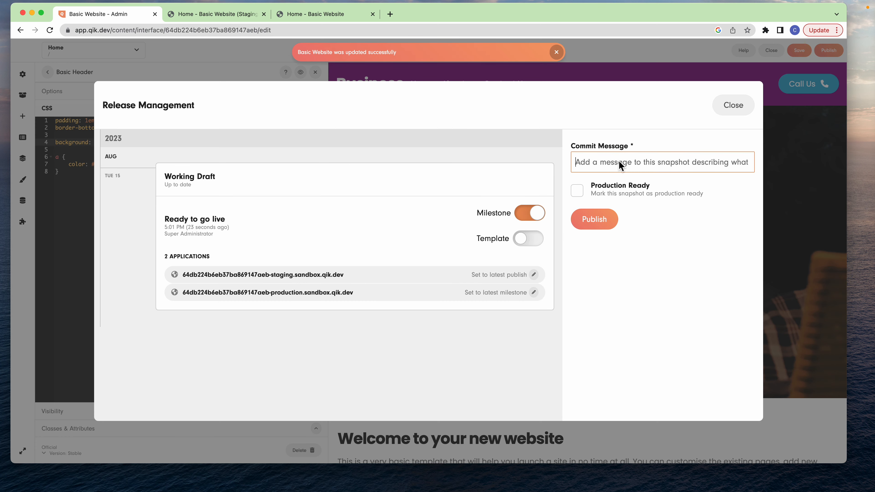
text(Hea)
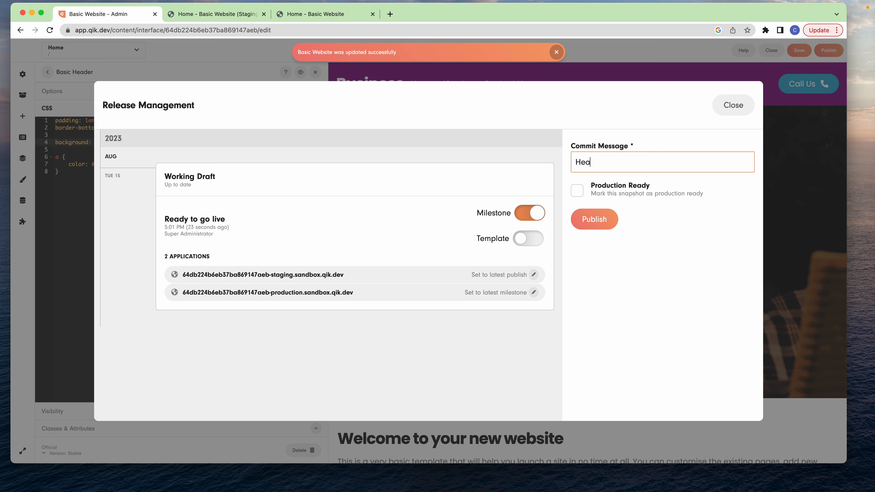
text(der with purple)
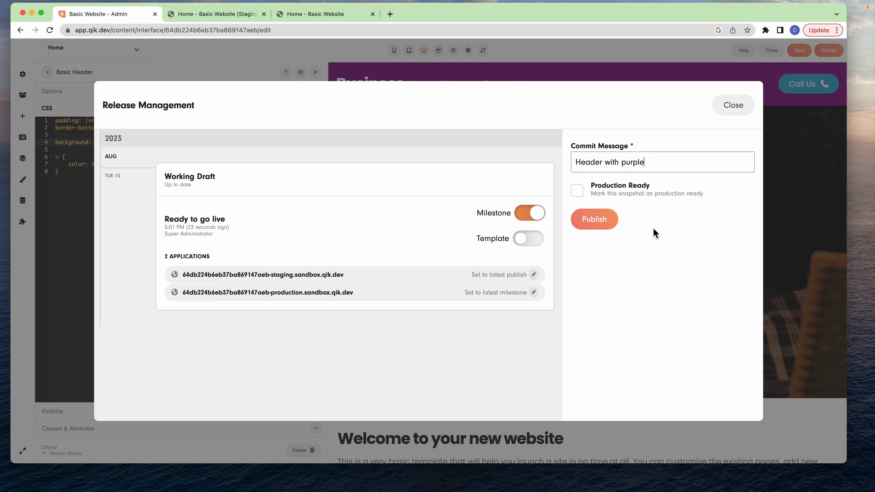
click(599, 223)
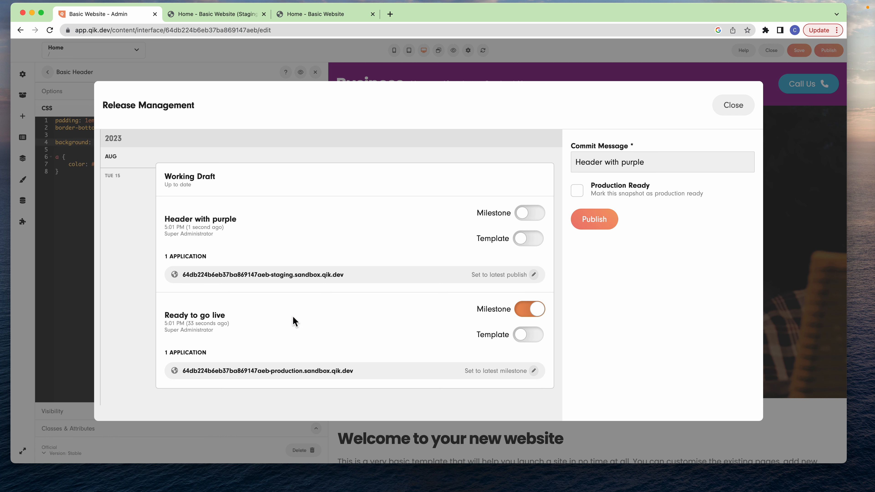
- View the staging site from the "Header with purple" snapshot, close the two older site tabs and return to Release Management
click(303, 275)
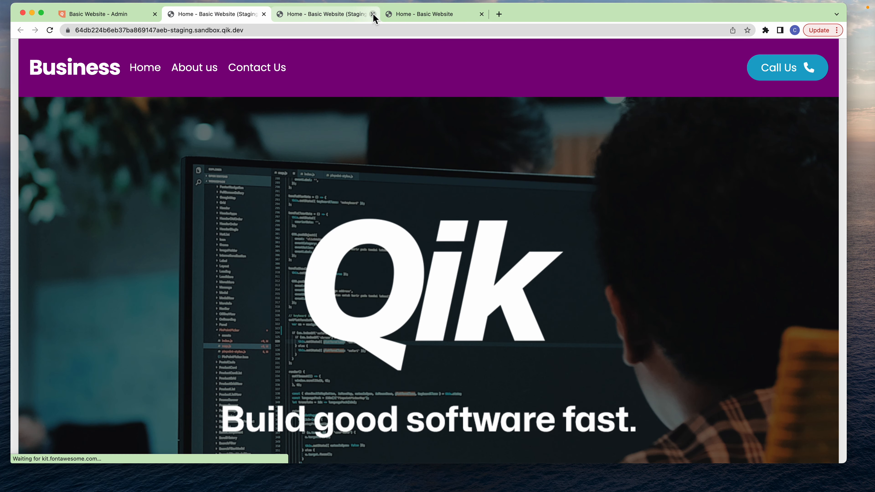
click(373, 14)
click(373, 14)
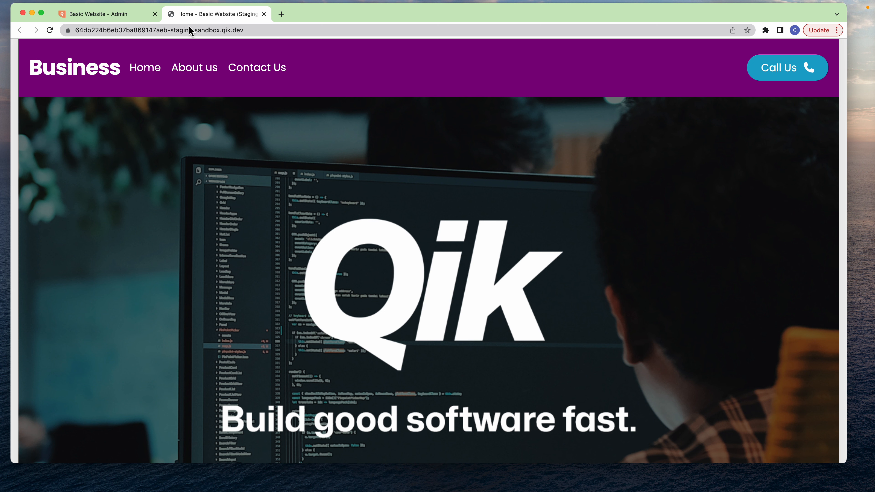
click(89, 14)
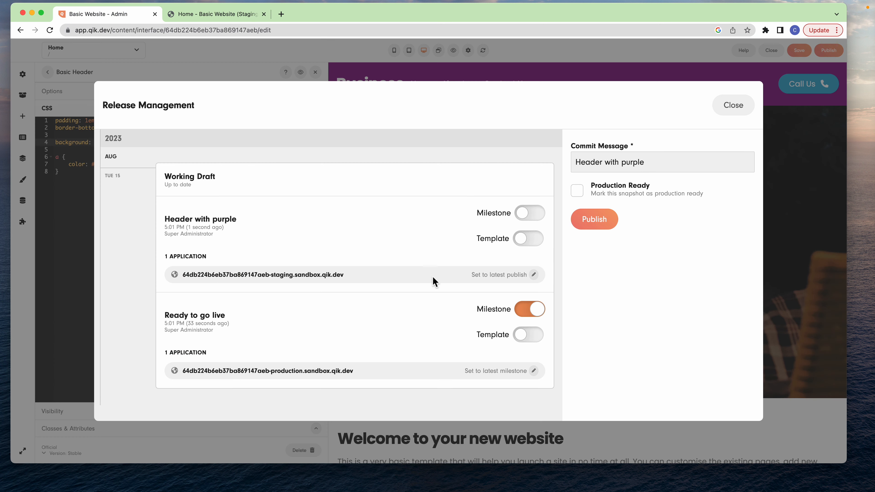
- Open the production site from the "Ready to go live" snapshot, compare its header with staging, and close both site tabs
click(323, 372)
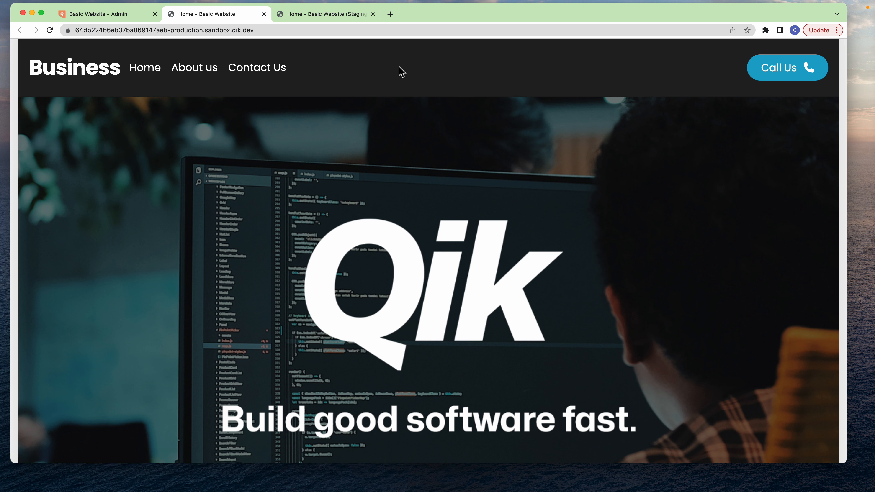
click(342, 16)
click(259, 15)
click(264, 14)
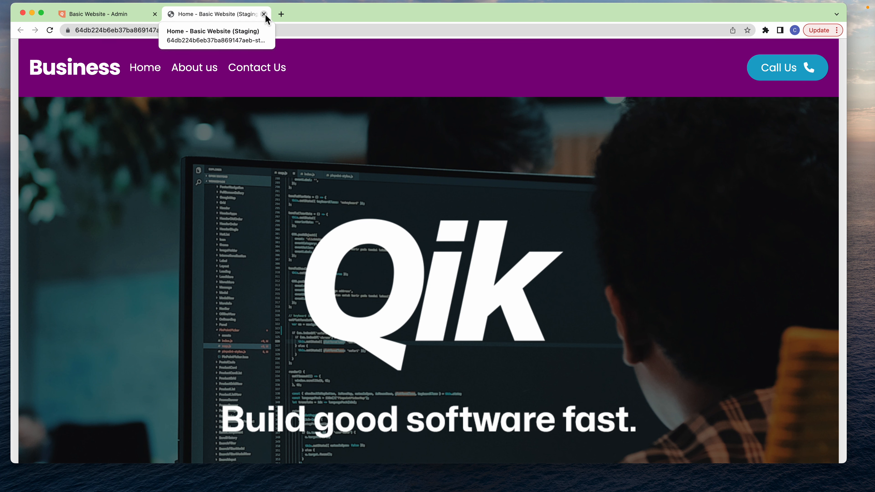
click(264, 14)
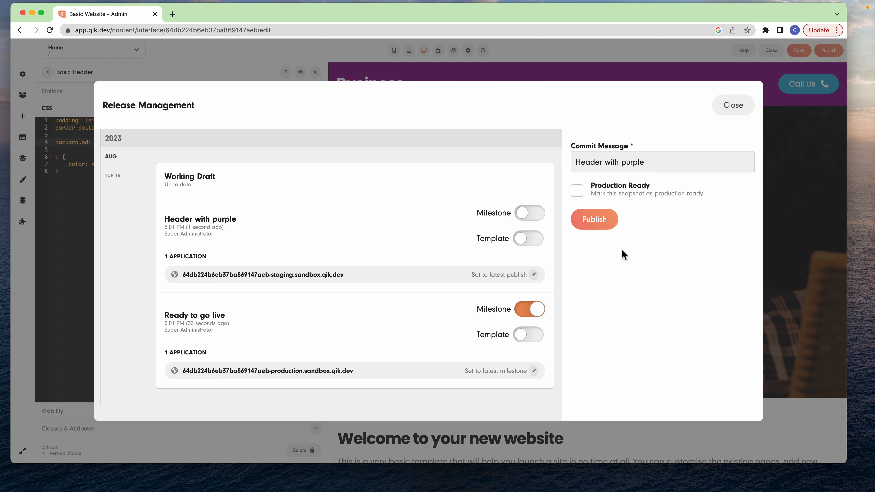
- Leave Release Management and the interface editor, and open the production Basic Website application for editing
click(737, 107)
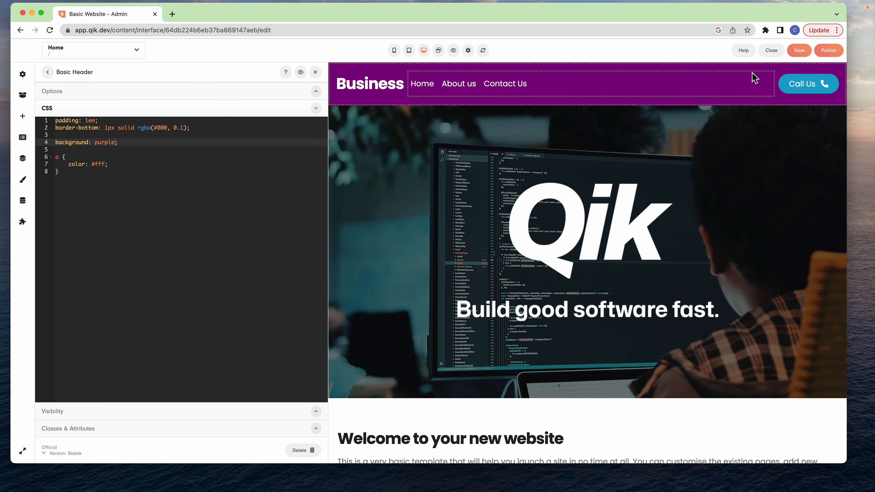
click(774, 51)
click(506, 90)
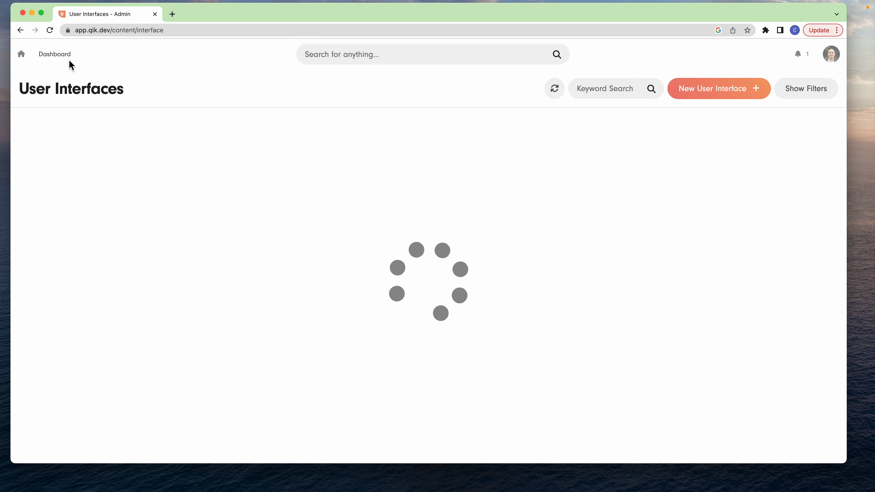
click(69, 57)
click(352, 165)
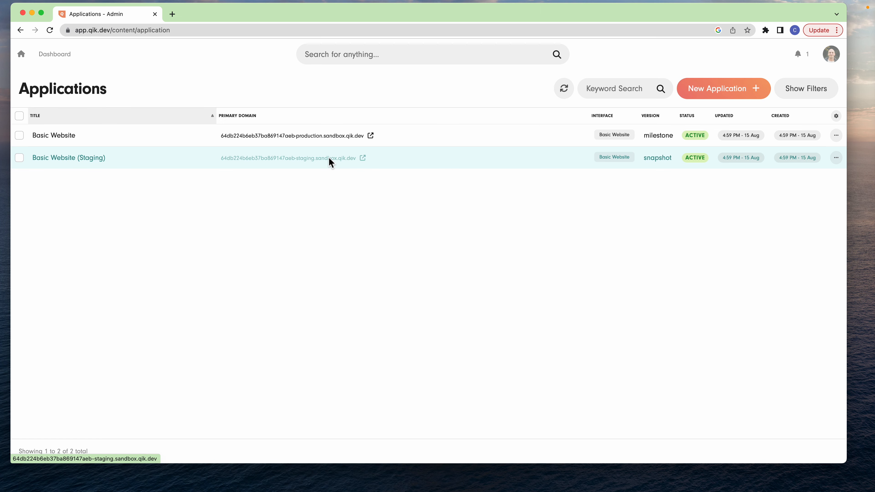
click(180, 142)
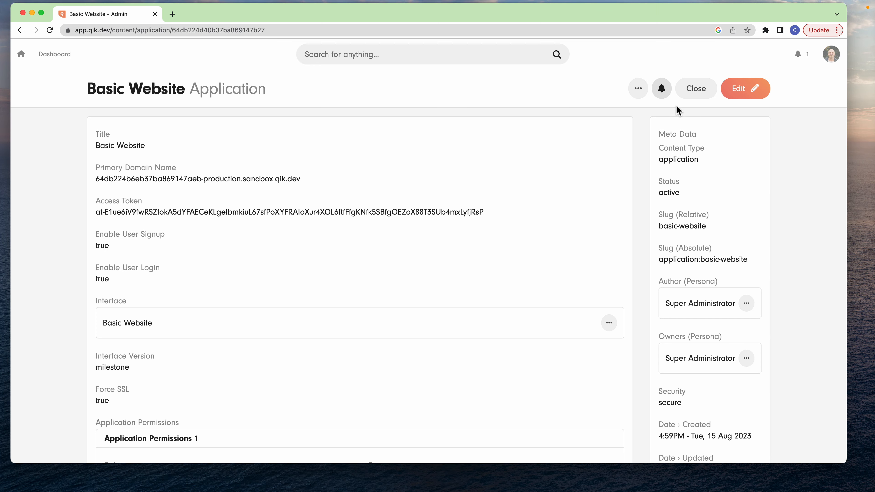
click(741, 90)
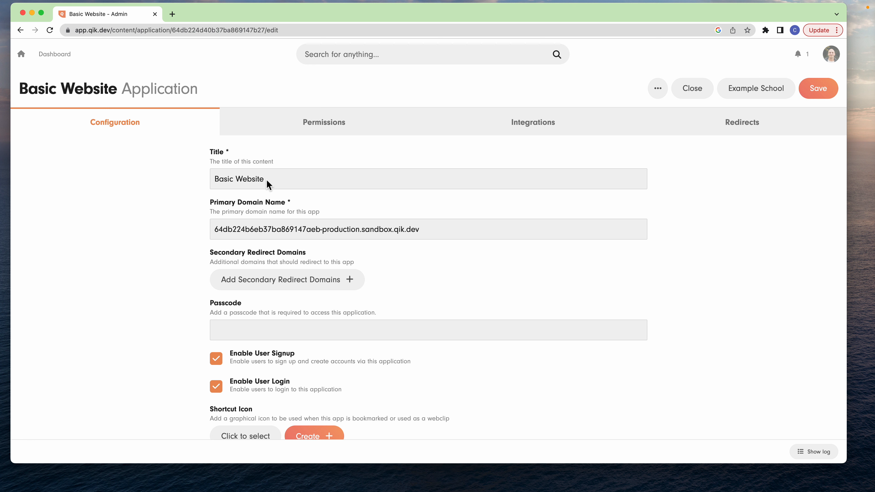
- Try website.com as the application's primary domain name and undo the entry
triple_click(331, 231)
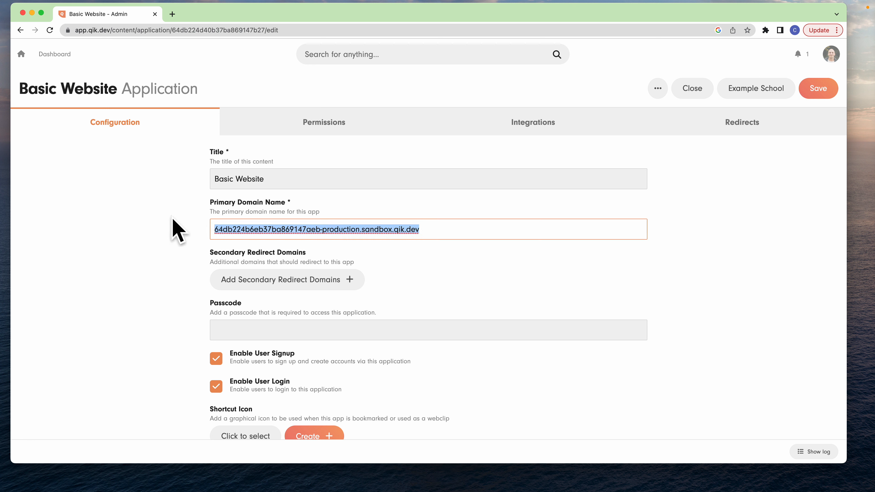
text(website.com)
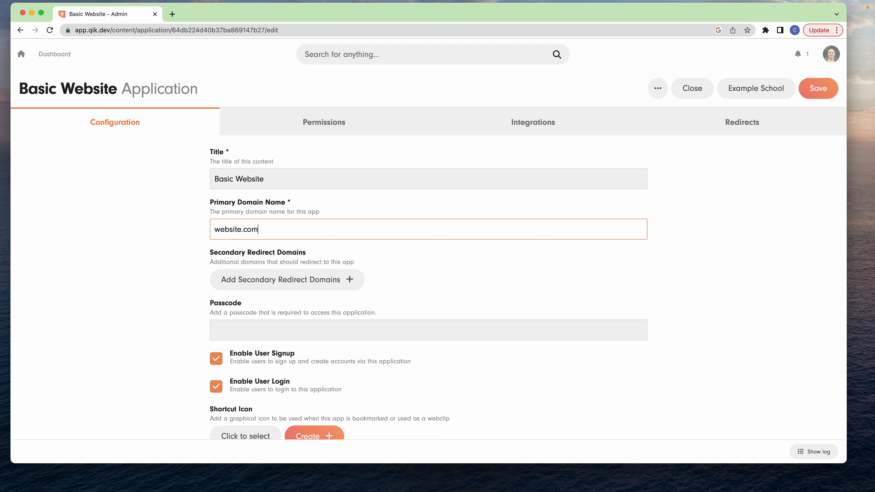
key(super+z)
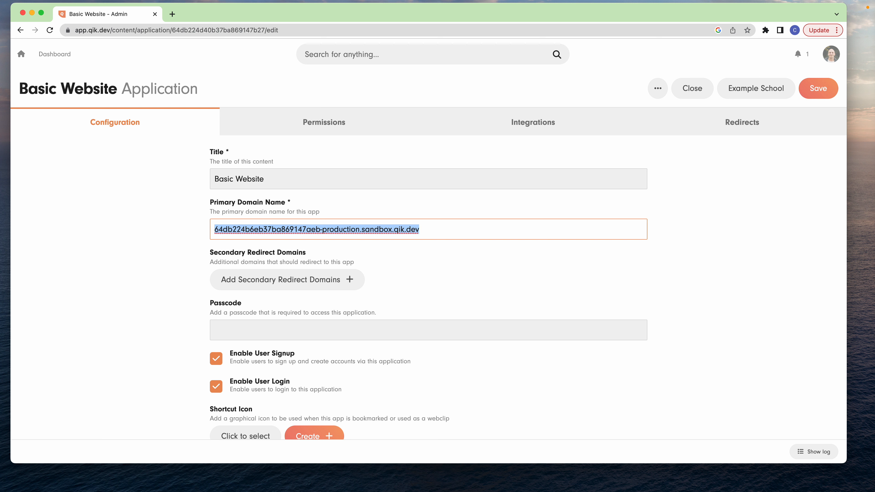
click(171, 236)
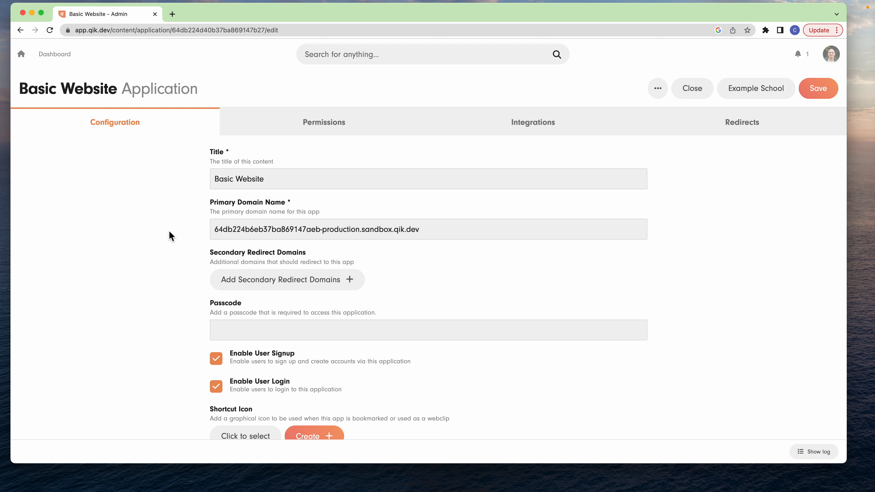
scroll(170, 230, down, 2)
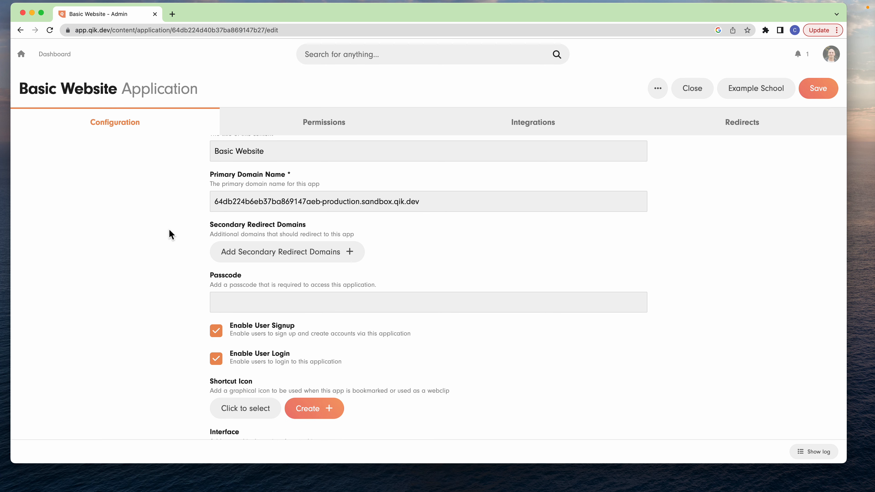
click(282, 251)
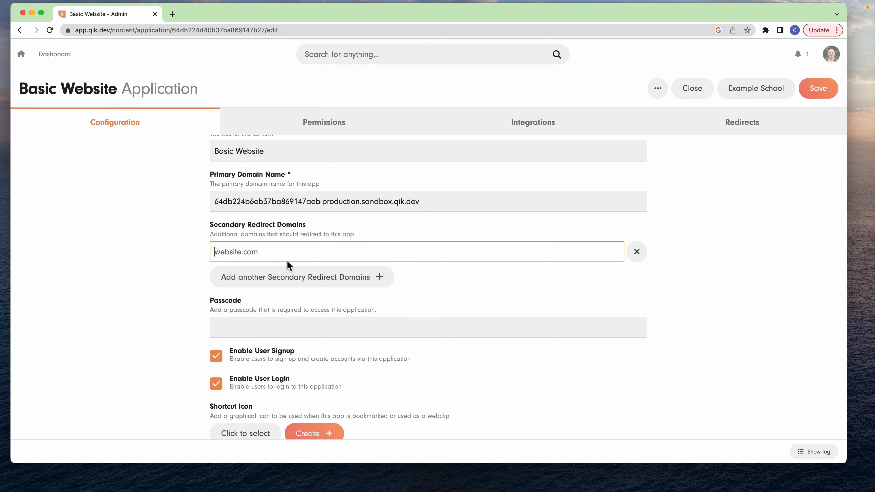
text(www.website.org)
- Try website.com as the primary domain name again, undo it, and remove the secondary redirect domain entry
triple_click(332, 207)
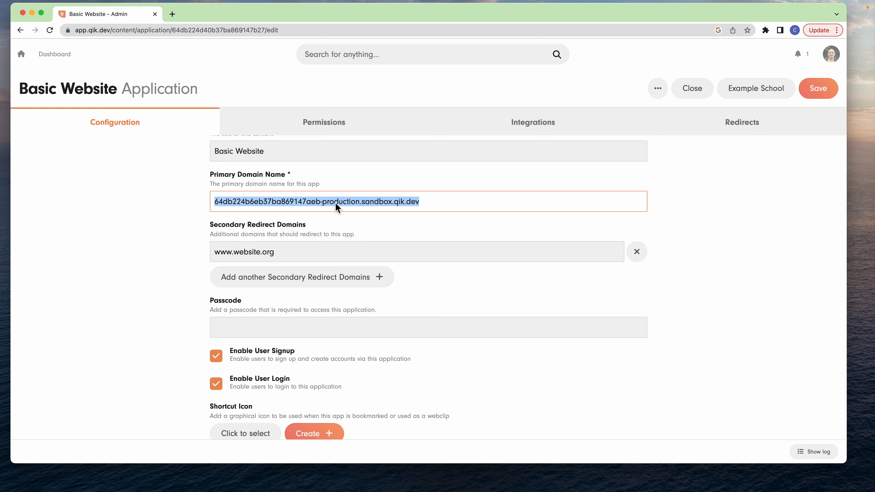
text(website.com)
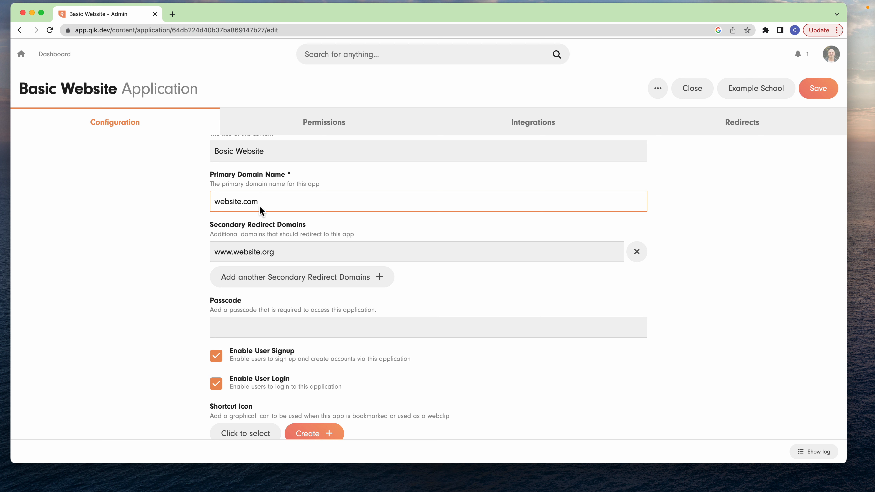
key(super+z)
key(super+z)
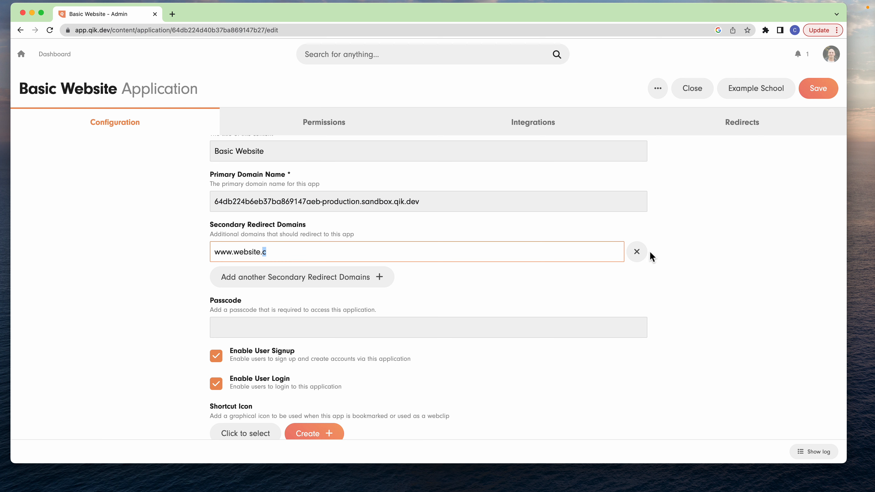
click(638, 252)
- Enter an access passcode for the Basic Website application and save the application
scroll(514, 248, down, 3)
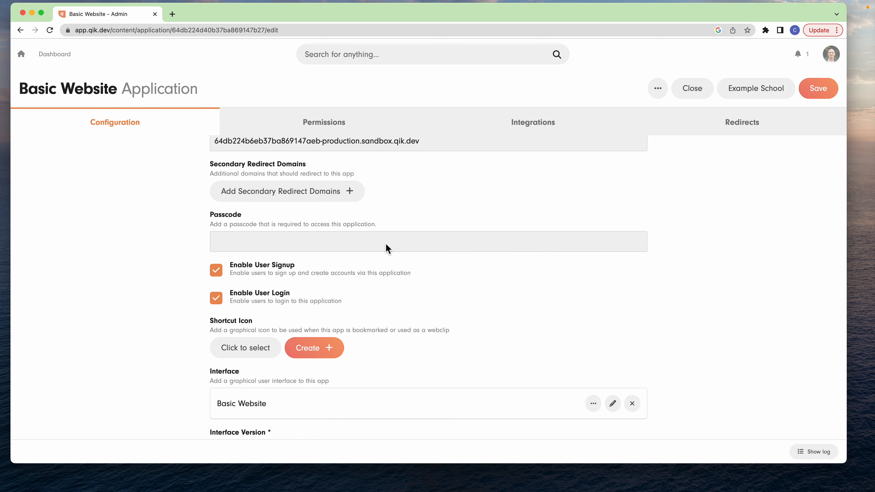
click(386, 244)
text(1234)
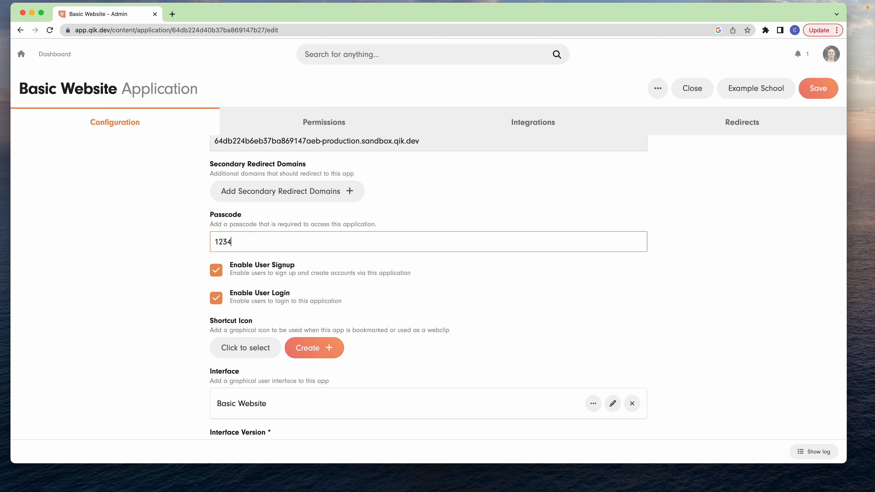
click(819, 88)
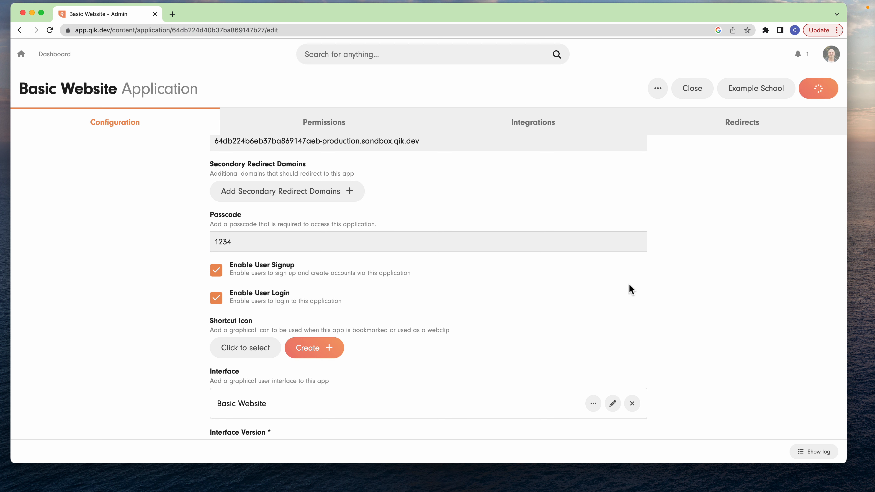
- Open the application's production domain in a new browser tab and submit the access passcode to enter the site
scroll(536, 262, up, 3)
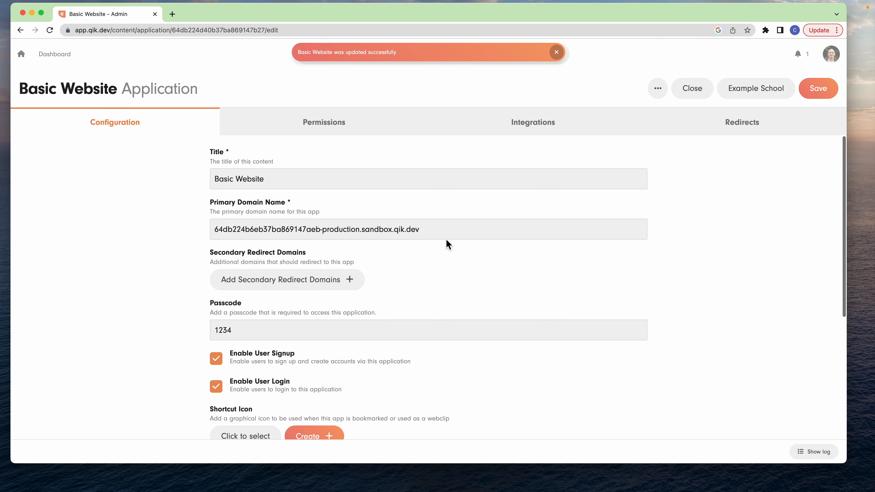
triple_click(428, 230)
key(super+c)
key(super+t)
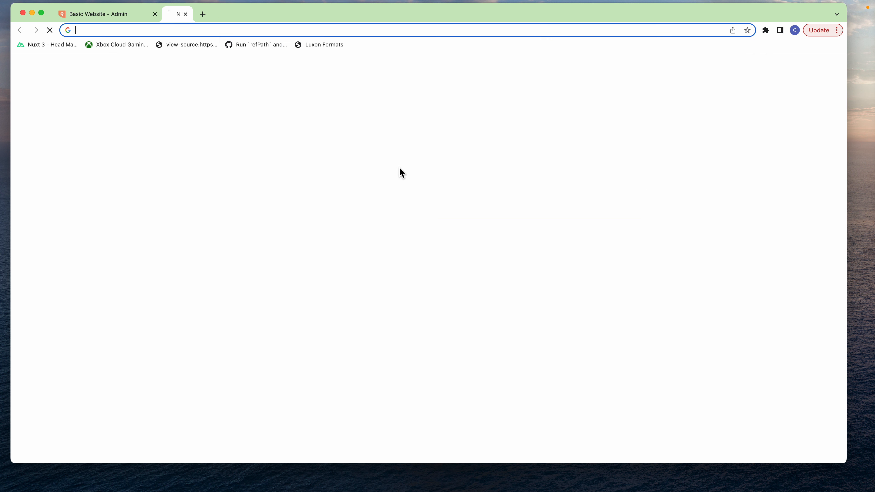
key(super+v)
key(Return)
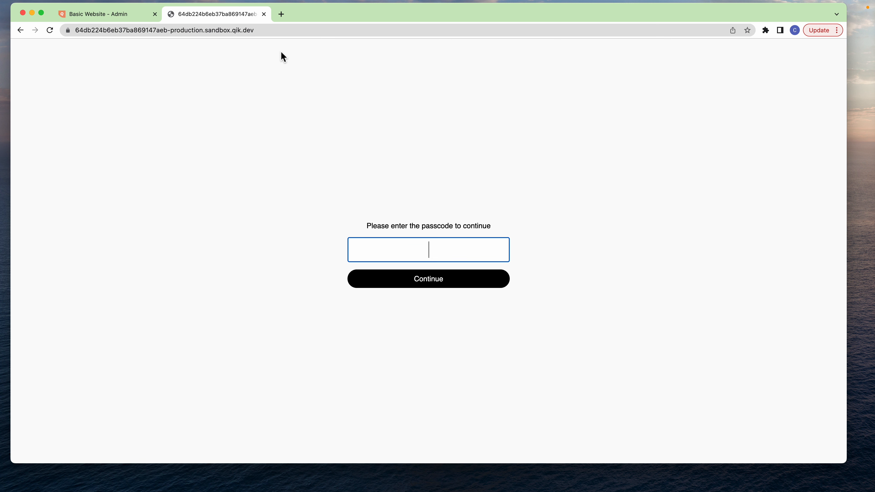
click(447, 254)
text(••••)
click(442, 281)
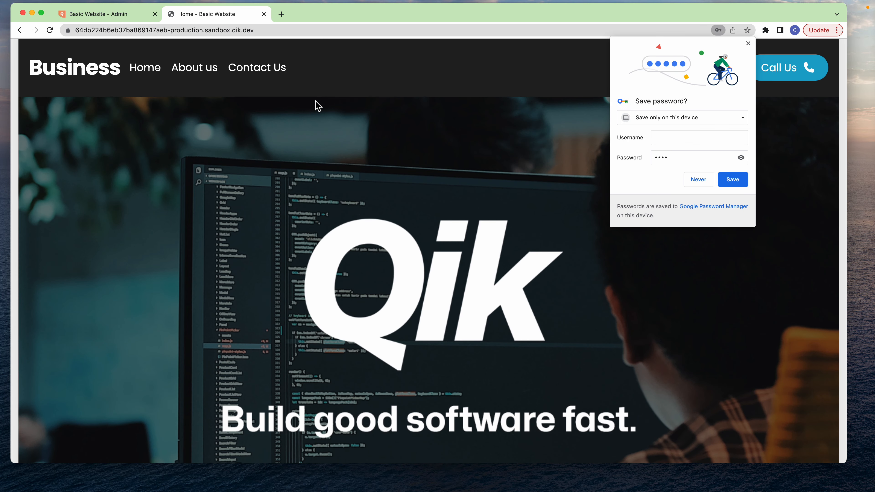
- Close the production site tab, clear the application's access passcode, and save the Basic Website application
click(264, 14)
click(141, 240)
scroll(207, 234, down, 3)
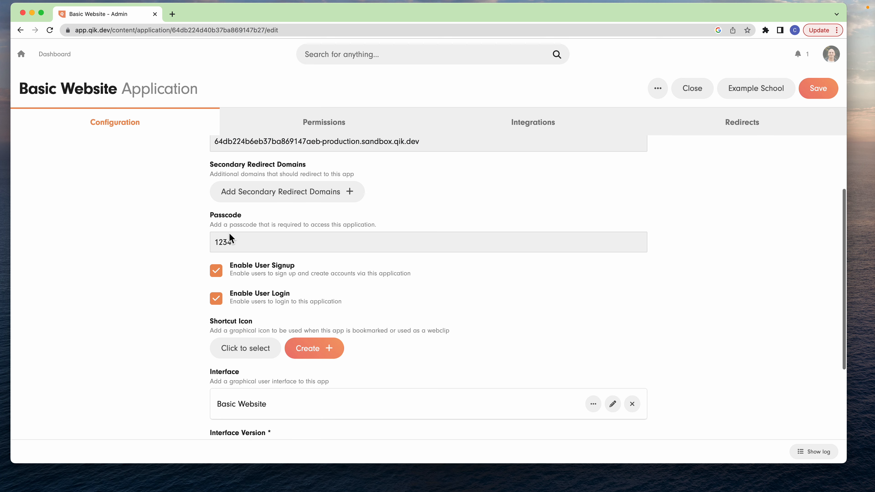
double_click(243, 241)
key(BackSpace)
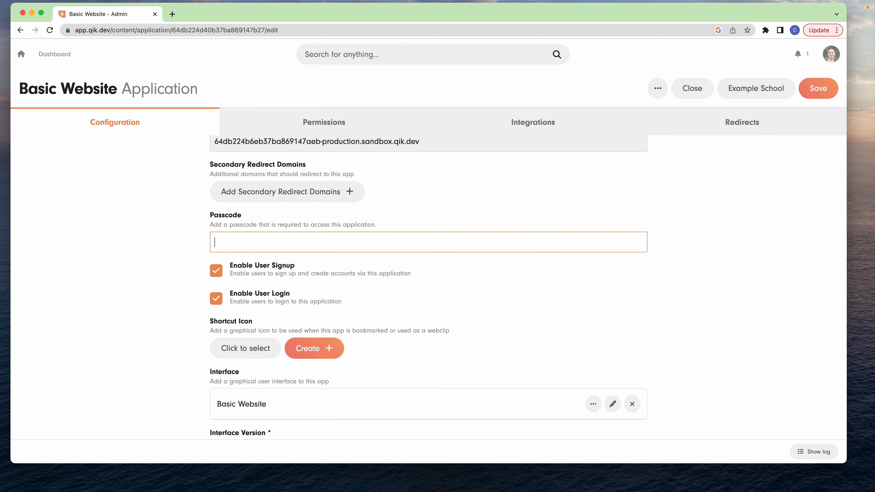
scroll(296, 267, down, 2)
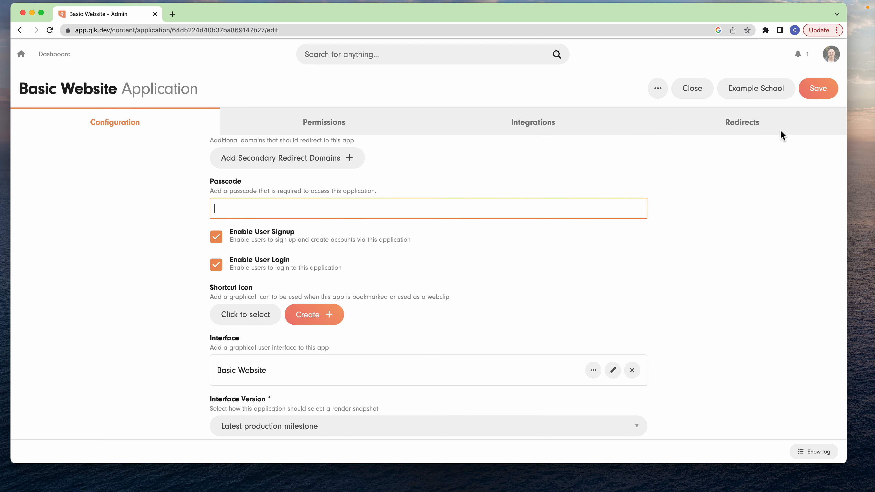
click(819, 88)
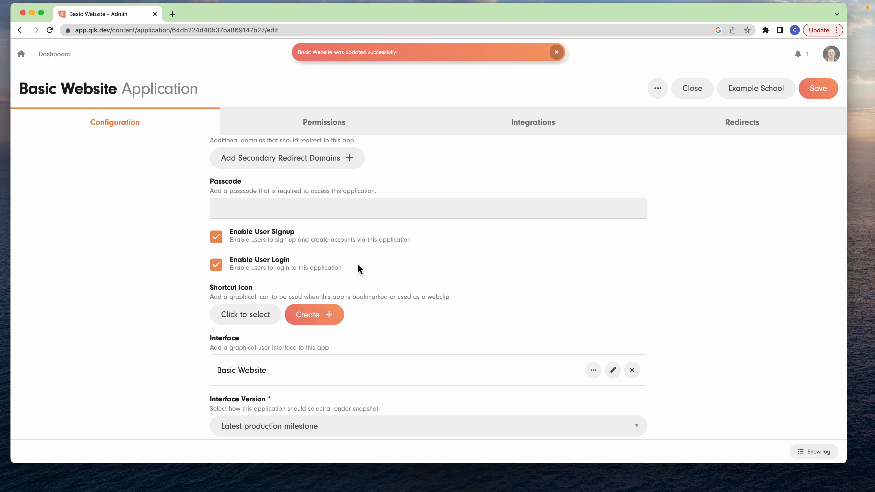
- Try Specific version as the application's interface version, then set it back to Latest production milestone
scroll(358, 266, down, 4)
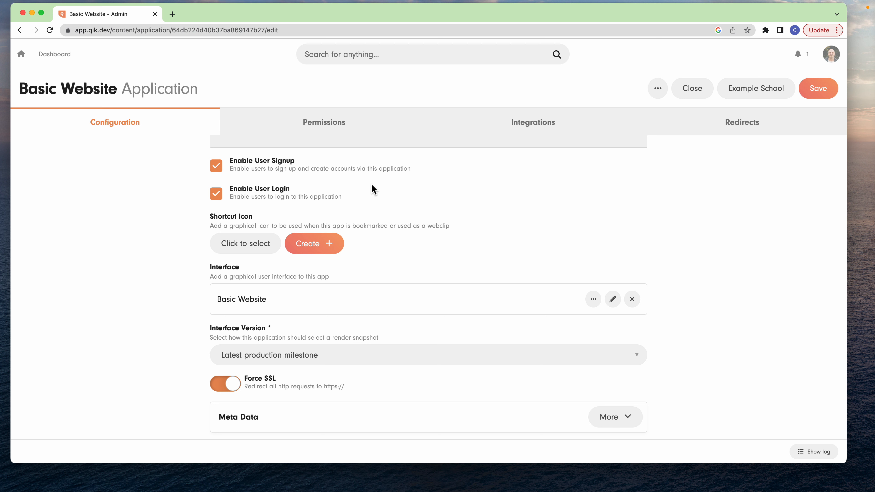
scroll(406, 203, down, 1)
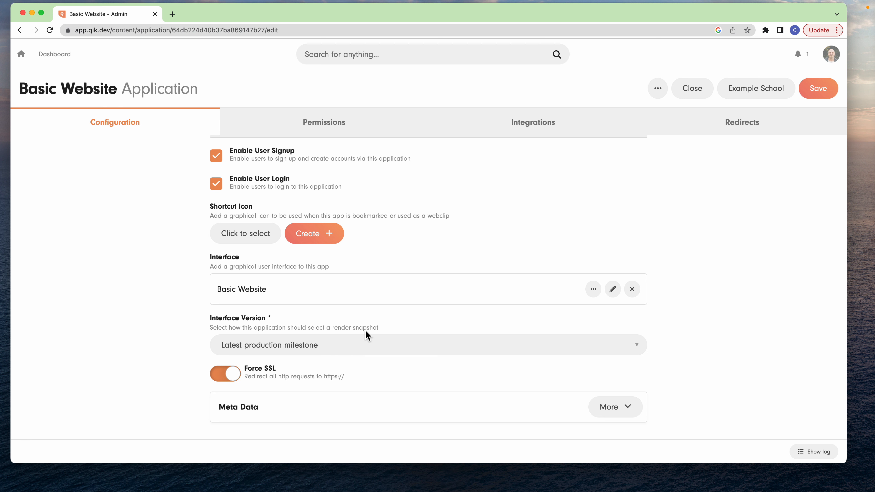
click(355, 339)
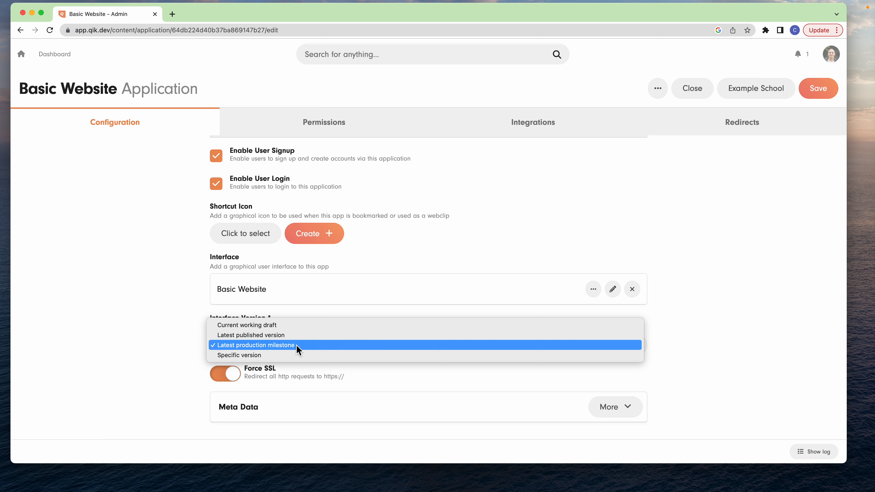
click(282, 354)
scroll(268, 420, down, 2)
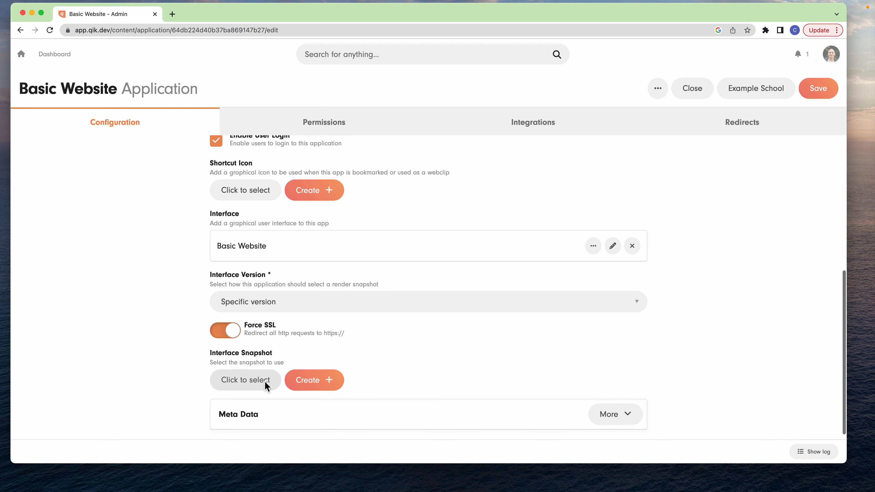
click(304, 302)
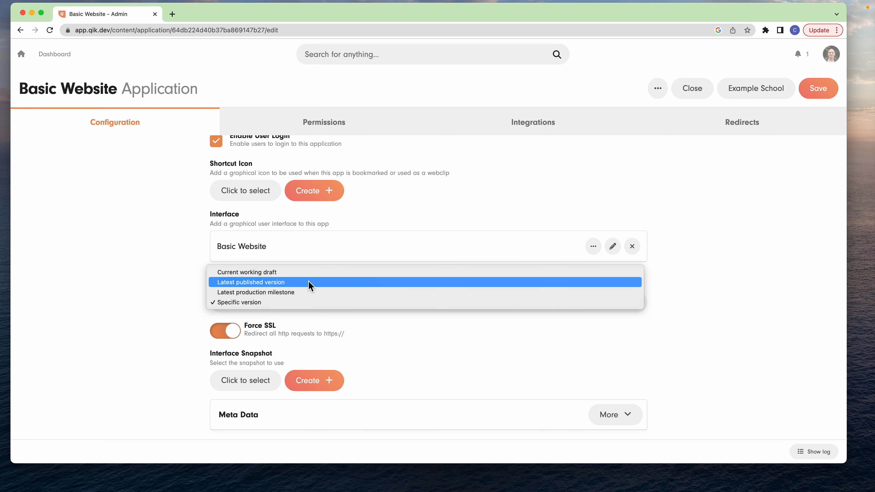
click(304, 293)
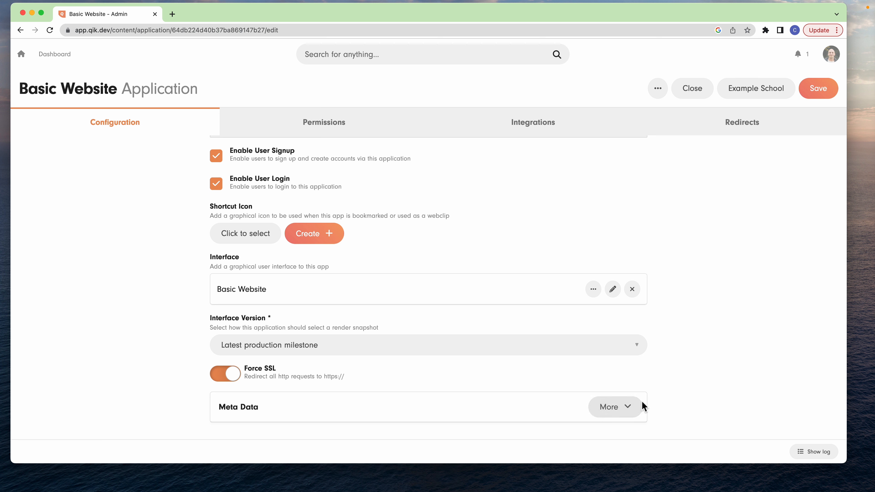
- Open the Basic Website Website Visitor role from the application's permissions and examine its Article and Audio permissions
click(349, 122)
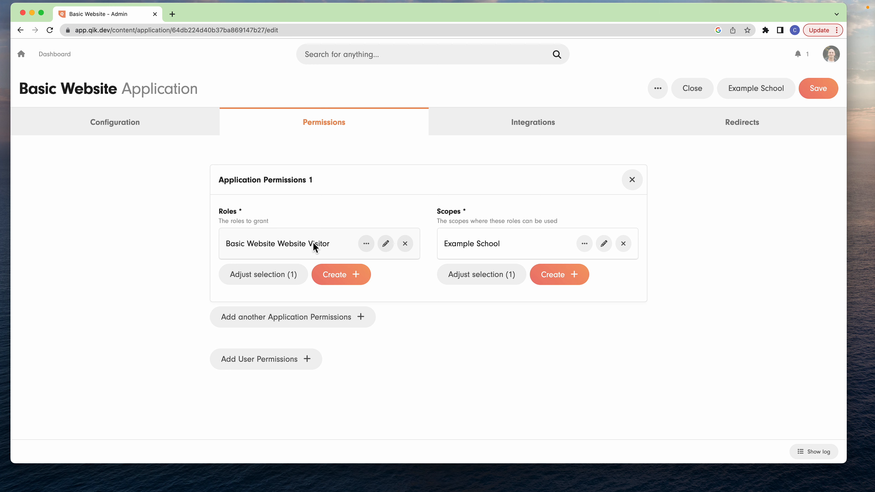
click(385, 244)
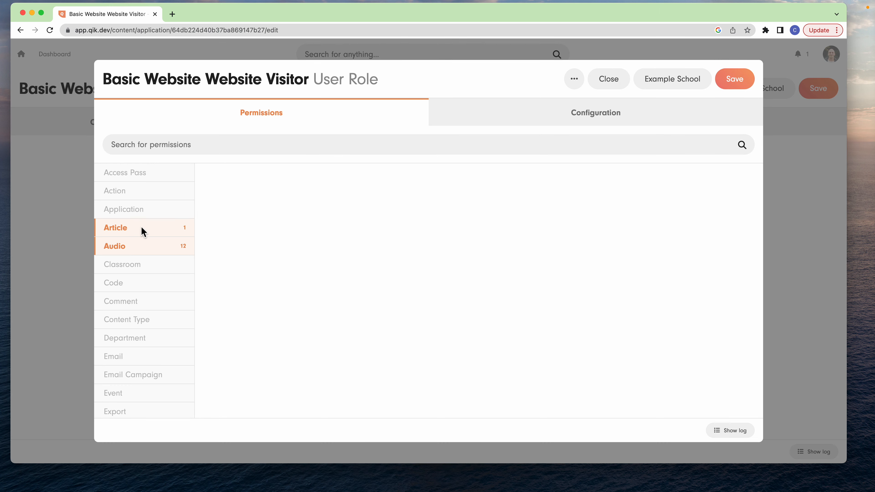
click(141, 231)
scroll(110, 264, down, 3)
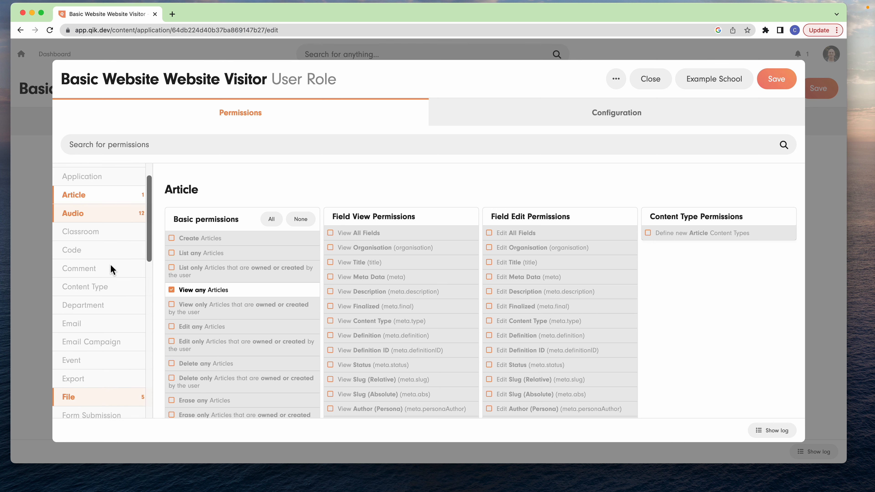
scroll(110, 263, up, 2)
click(107, 216)
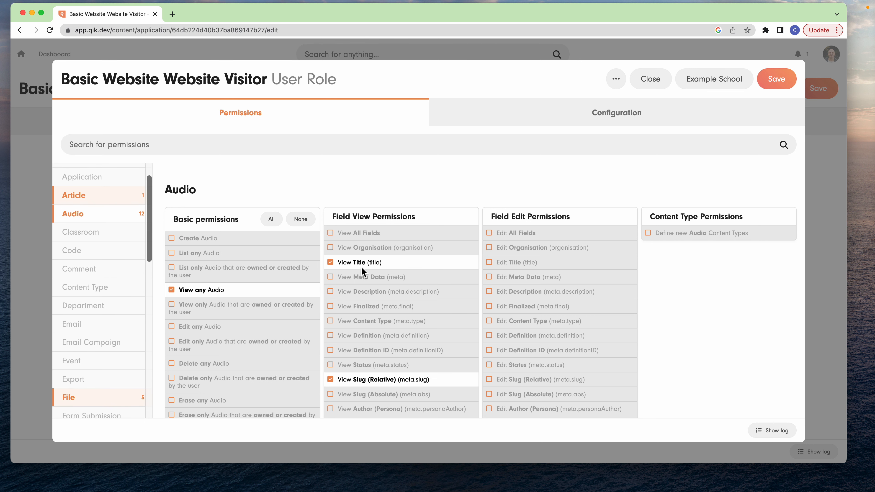
scroll(366, 266, down, 3)
scroll(86, 213, down, 3)
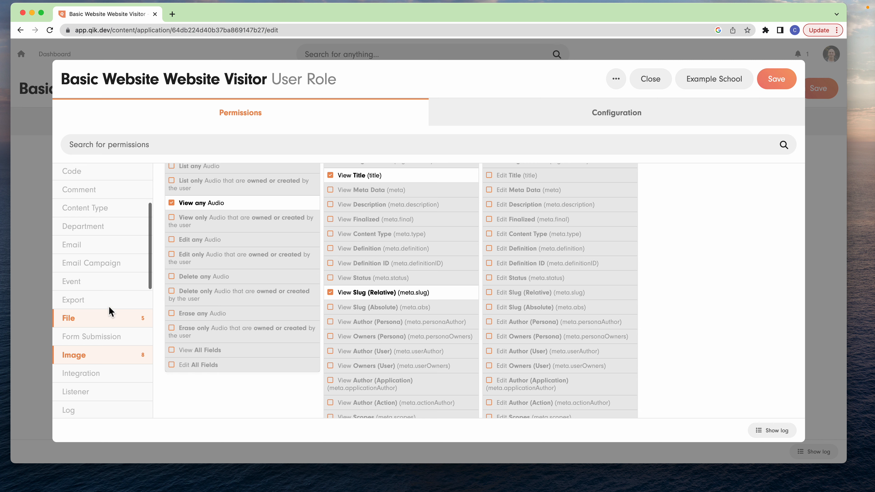
- Review which File and Image permissions the Website Visitor role grants, including the field view permissions
click(123, 318)
scroll(365, 252, down, 3)
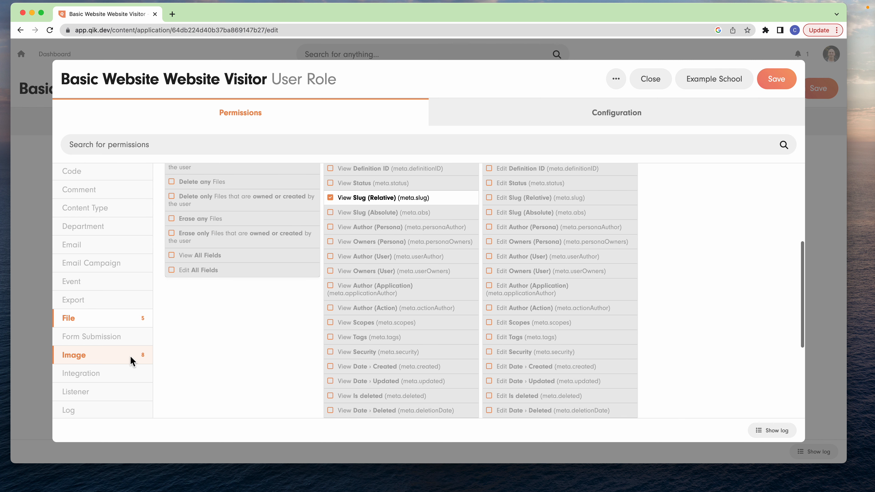
click(130, 356)
scroll(420, 224, down, 10)
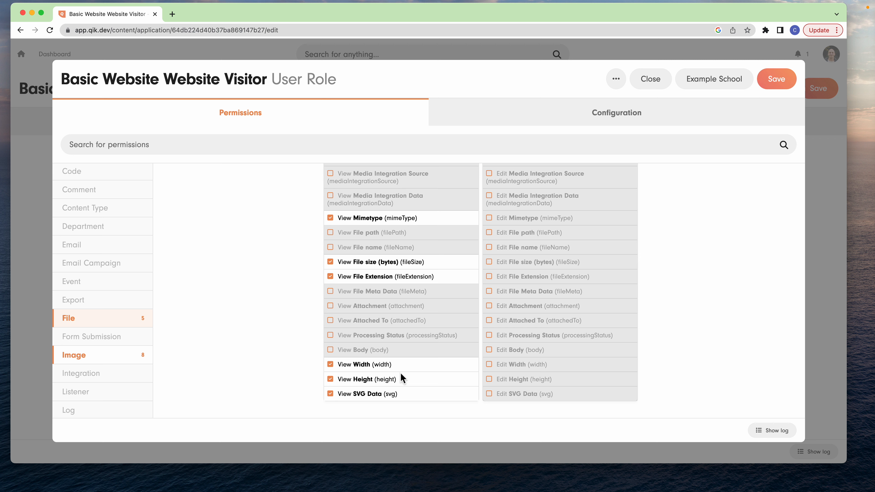
scroll(108, 299, down, 10)
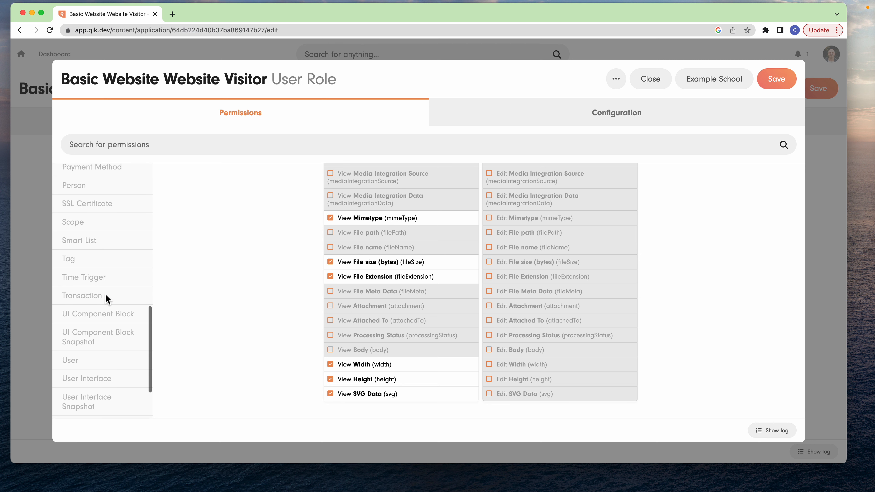
scroll(140, 247, up, 5)
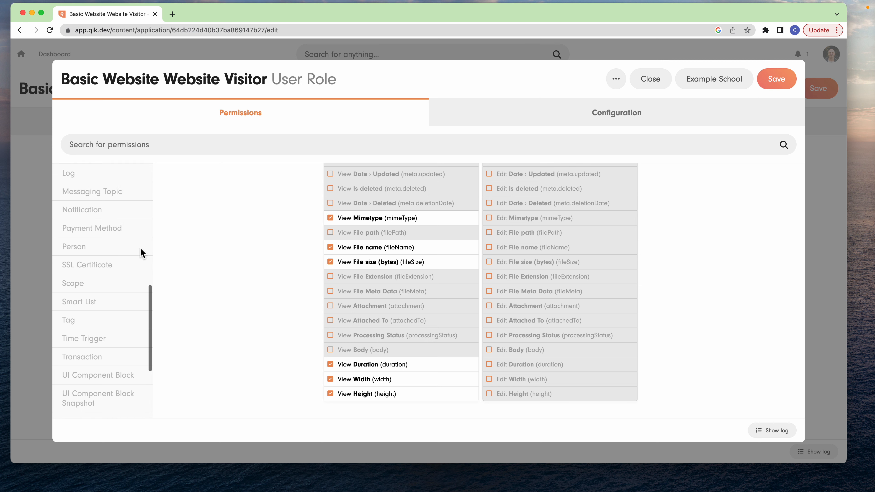
- Review the Website Visitor role's Person permissions, then close the role without editing it
click(83, 257)
scroll(415, 211, up, 10)
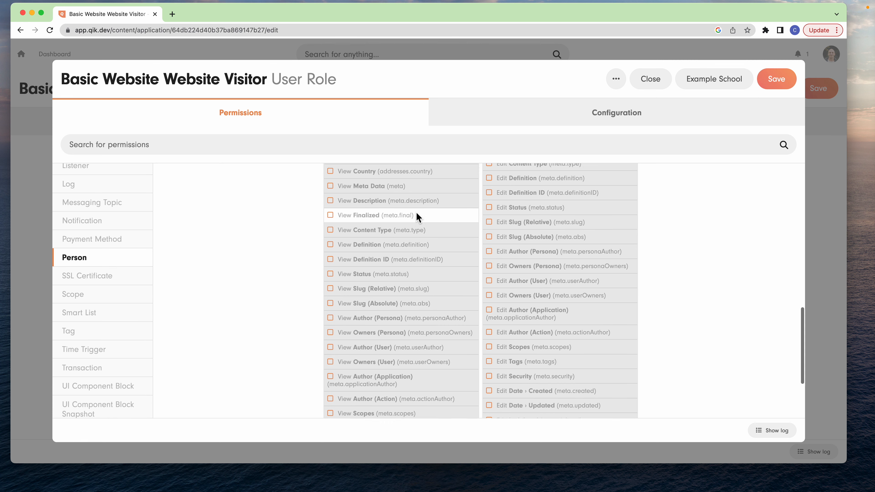
scroll(354, 223, up, 5)
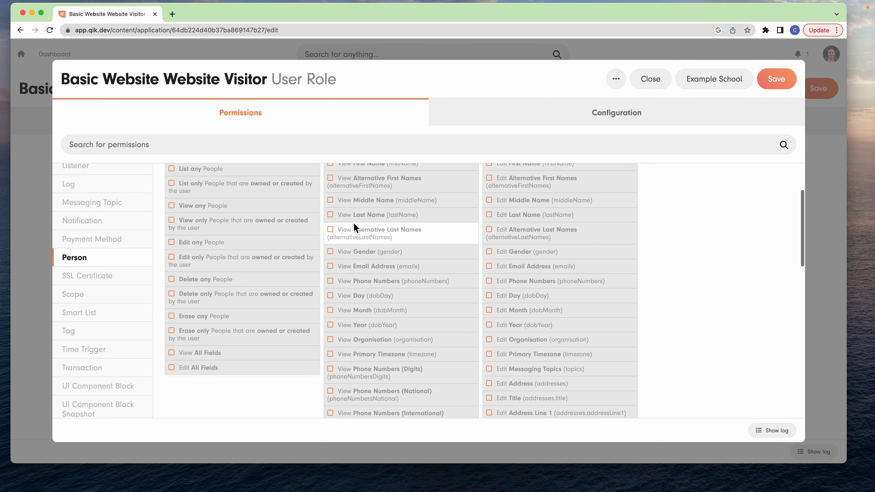
scroll(105, 239, up, 3)
scroll(111, 228, up, 9)
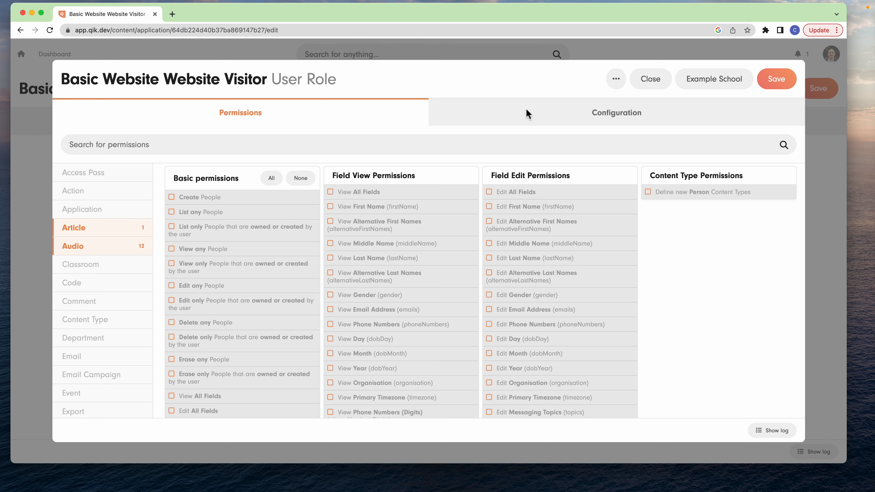
click(662, 74)
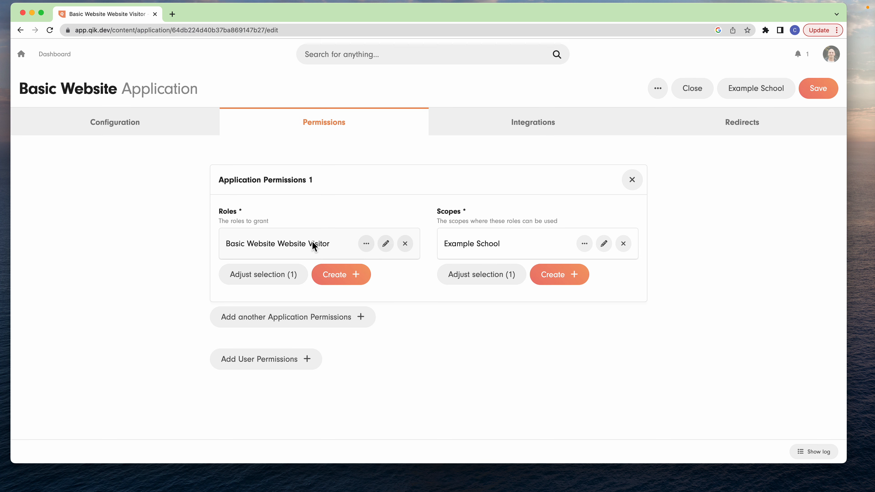